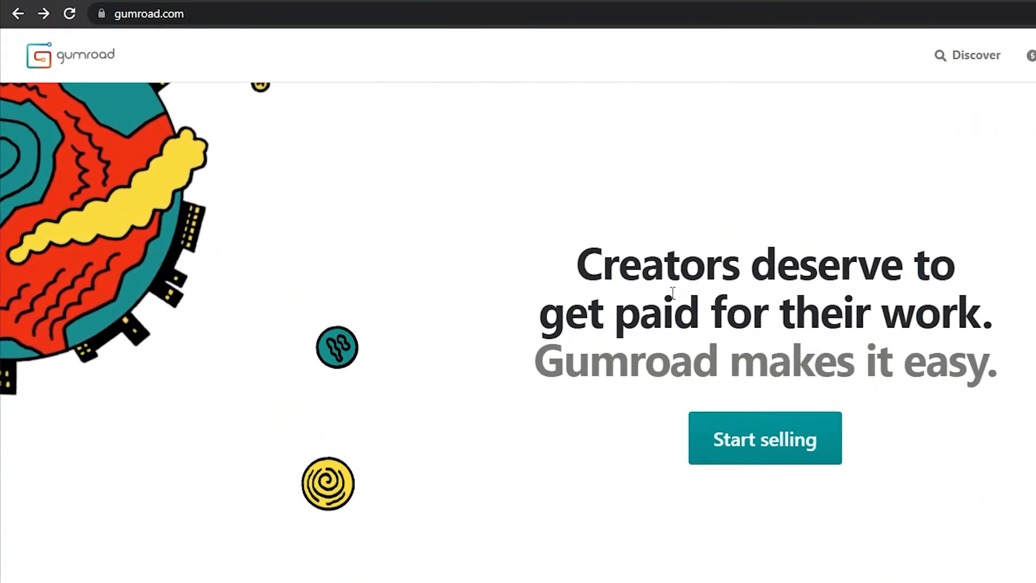
- Look over the Gumroad homepage and start signing up as a seller
scroll(467, 280, down, 4)
scroll(460, 441, up, 5)
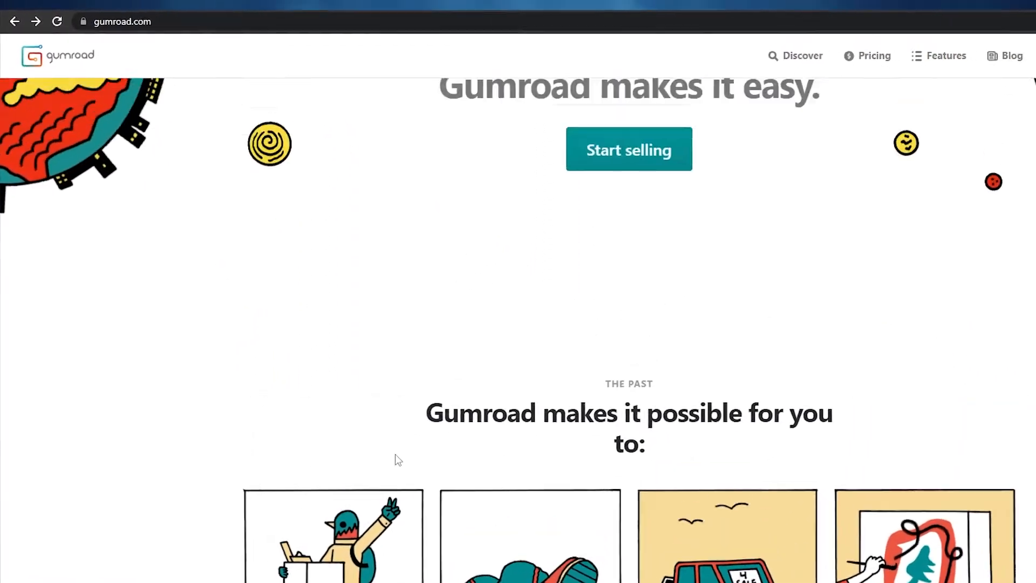
scroll(501, 434, down, 3)
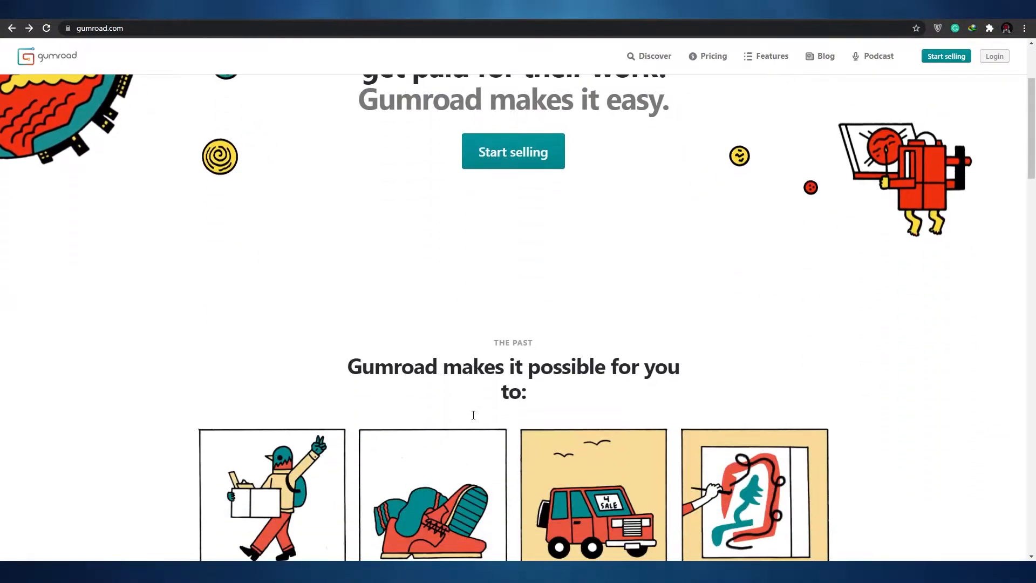
scroll(473, 418, down, 4)
scroll(472, 420, up, 7)
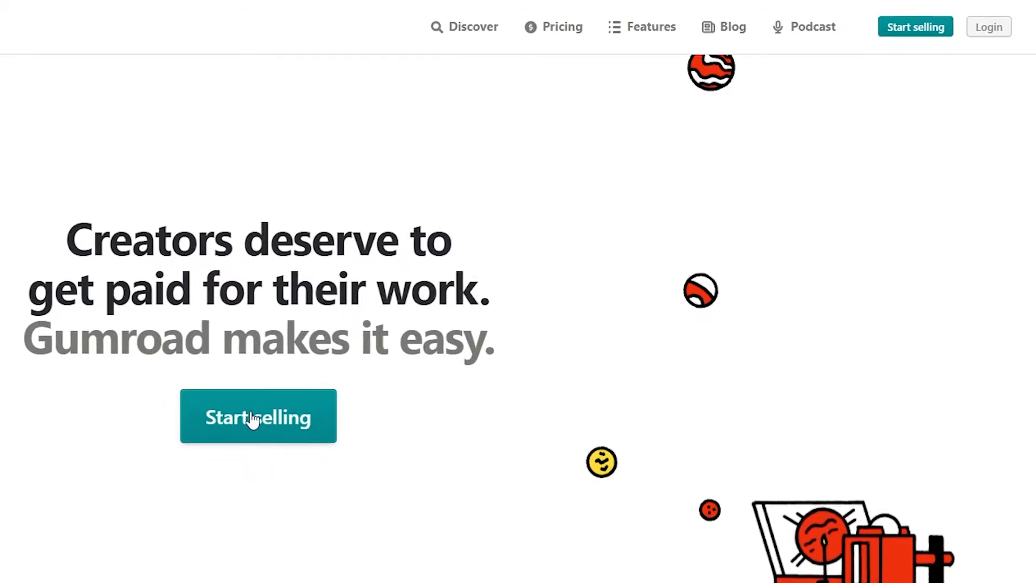
click(252, 419)
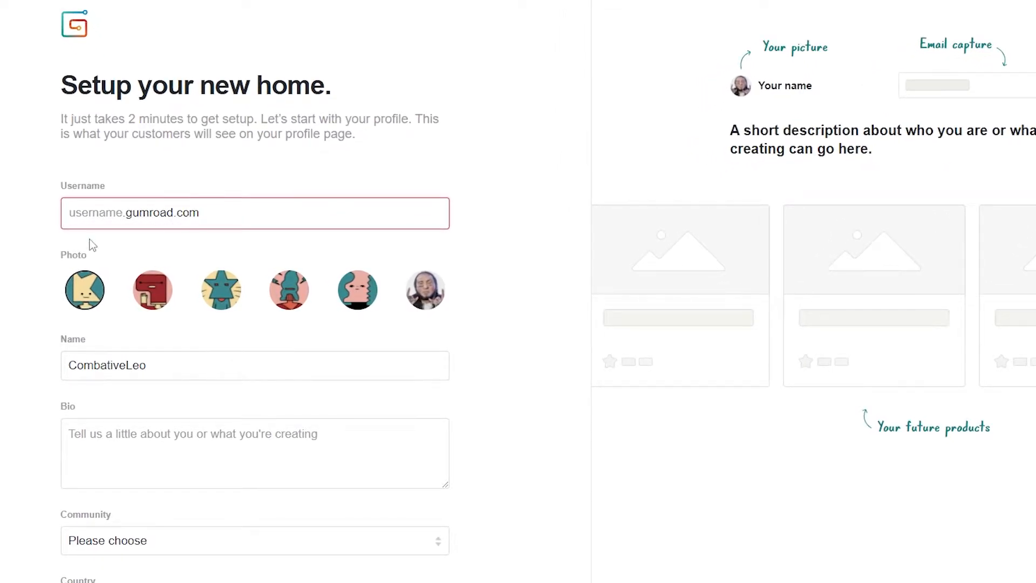
- Examine the profile setup form, from the username and photo choices to the community, country and update options
scroll(84, 276, down, 3)
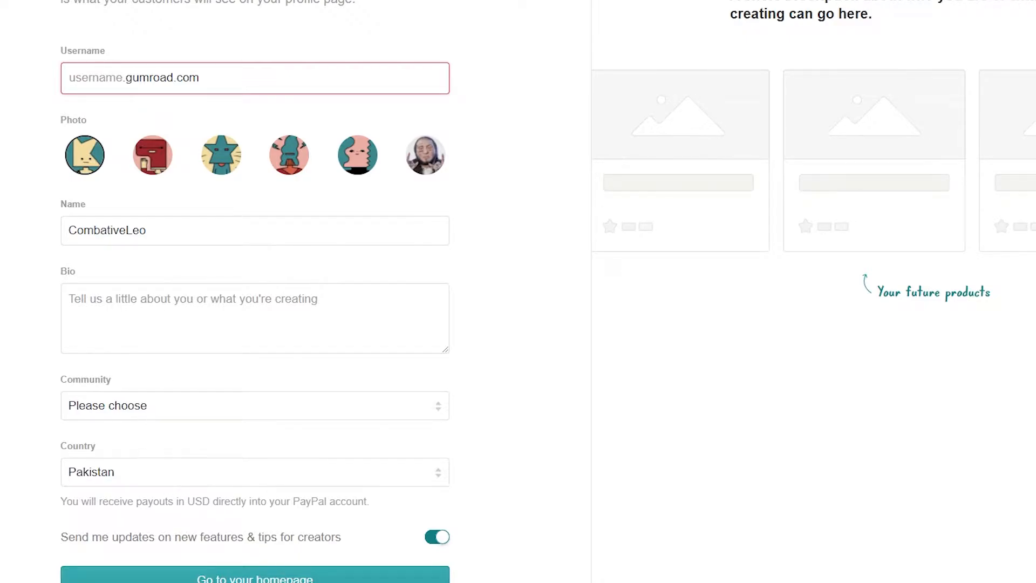
scroll(319, 562, up, 3)
scroll(221, 546, down, 3)
scroll(273, 578, up, 3)
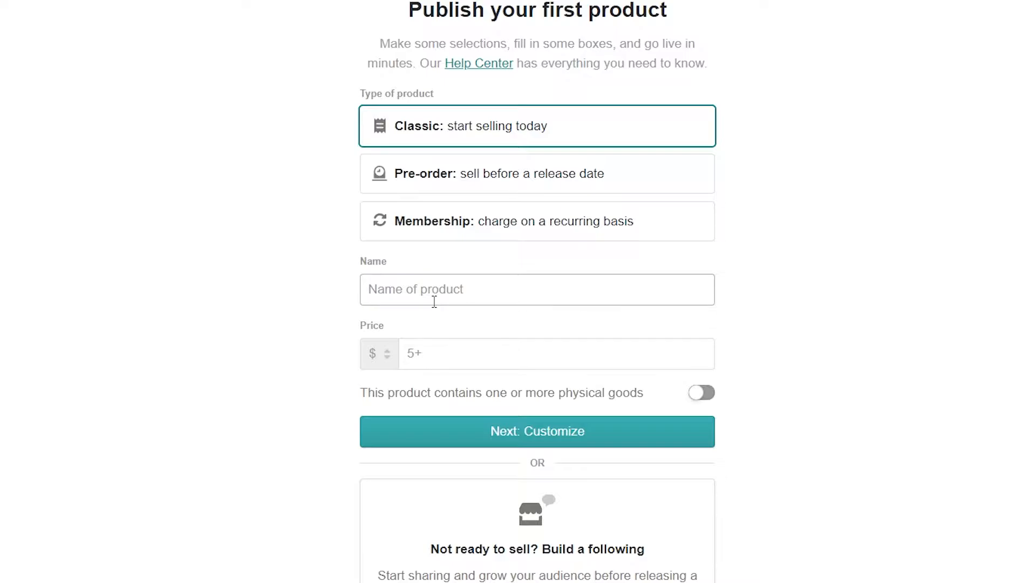
- Create a Classic product named "testing" priced at $6 and continue to its customization
text(testing)
click(435, 348)
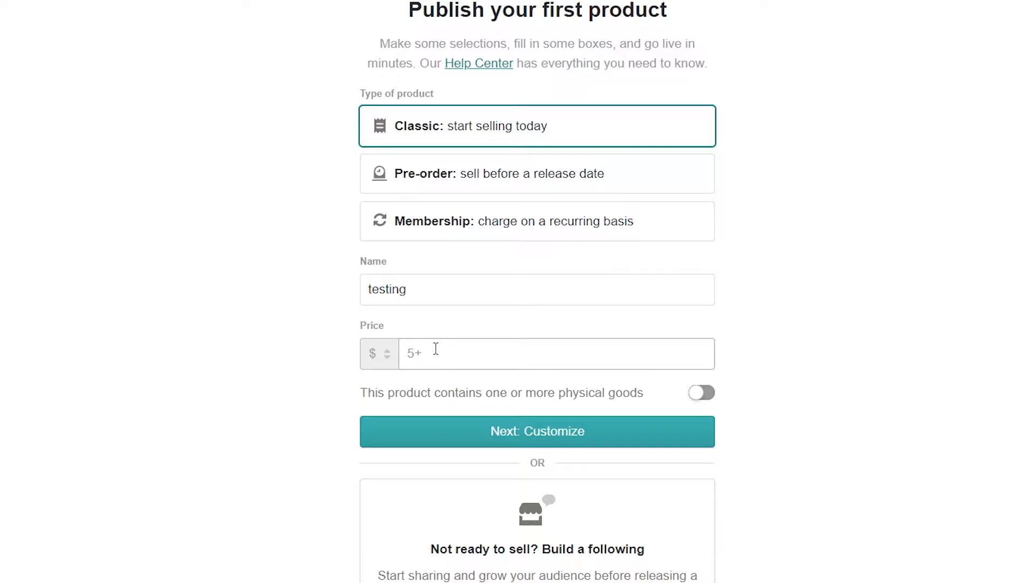
text(6)
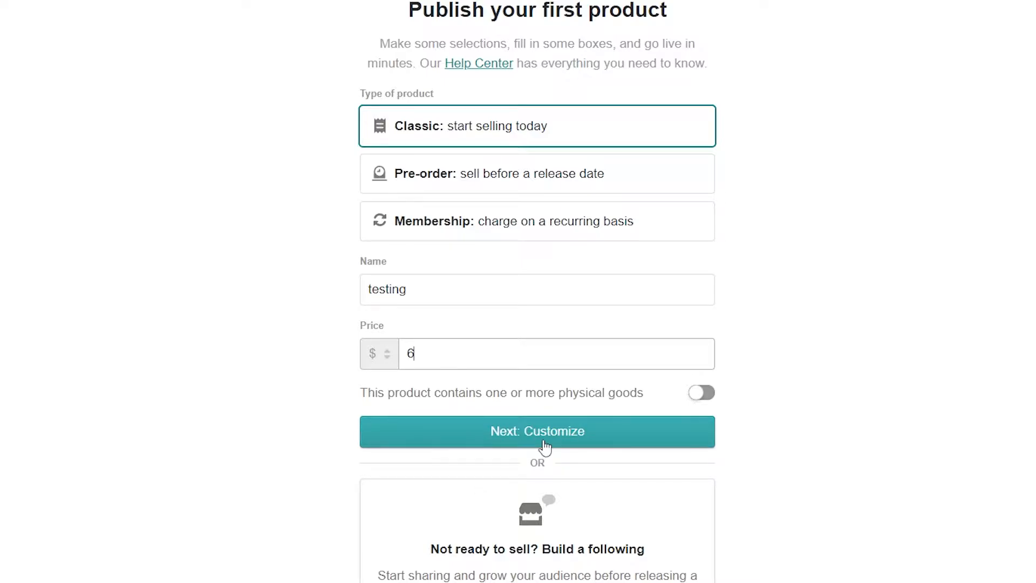
scroll(545, 447, down, 2)
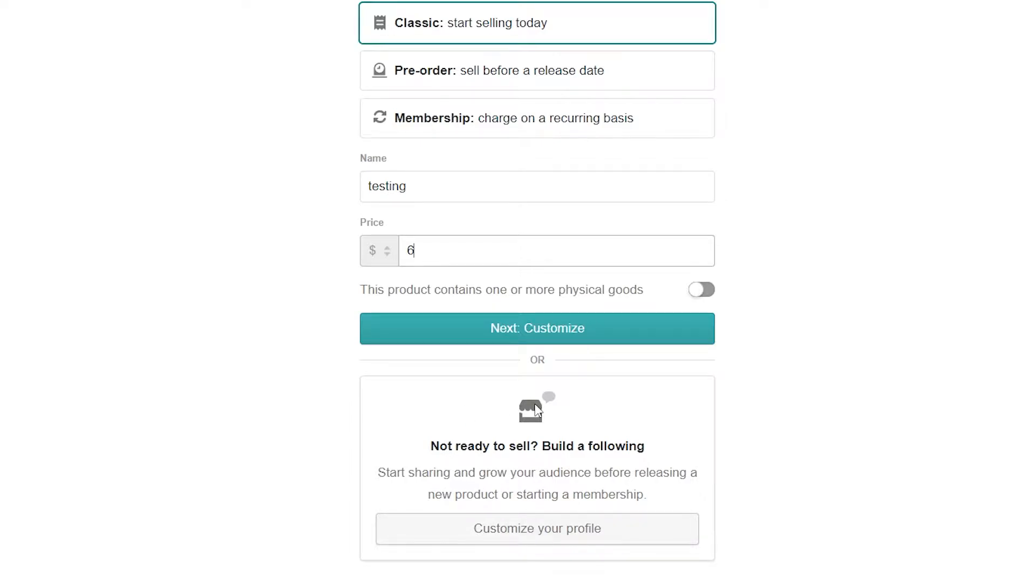
click(530, 337)
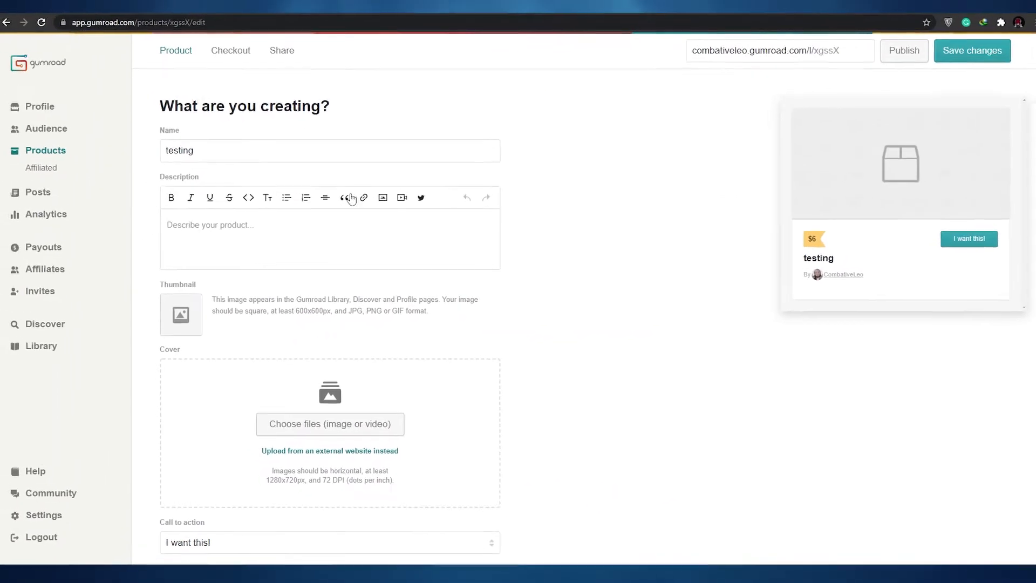
- Review the thumbnail and cover requirements and the call-to-action choices, keeping "I want this!"
scroll(226, 143, down, 1)
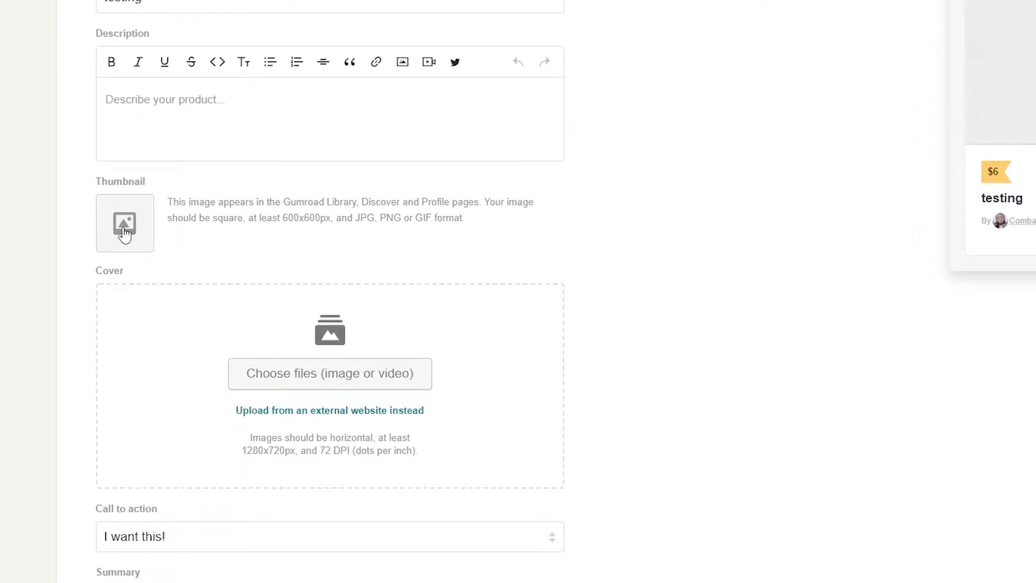
scroll(357, 424, down, 1)
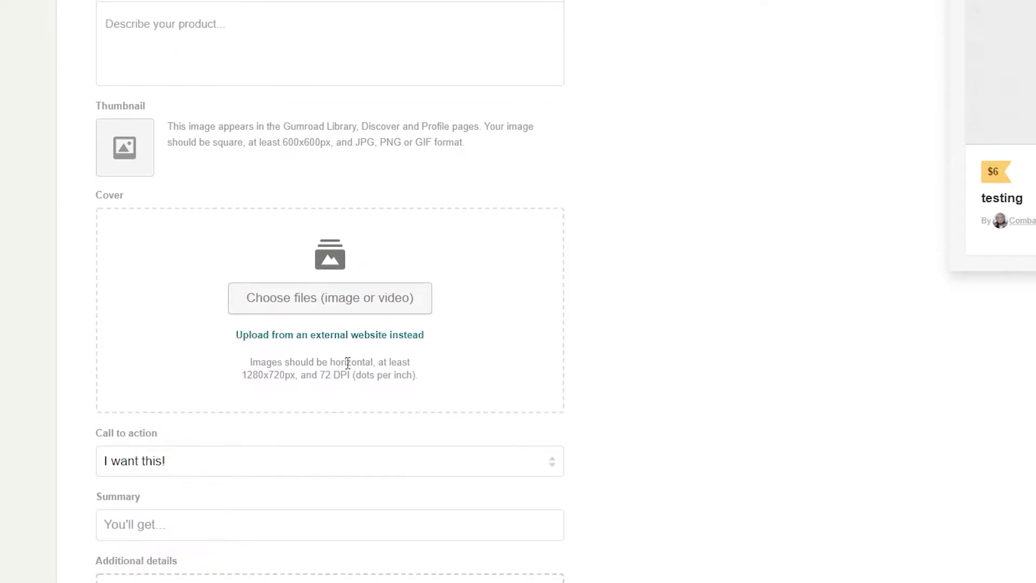
scroll(328, 316, down, 4)
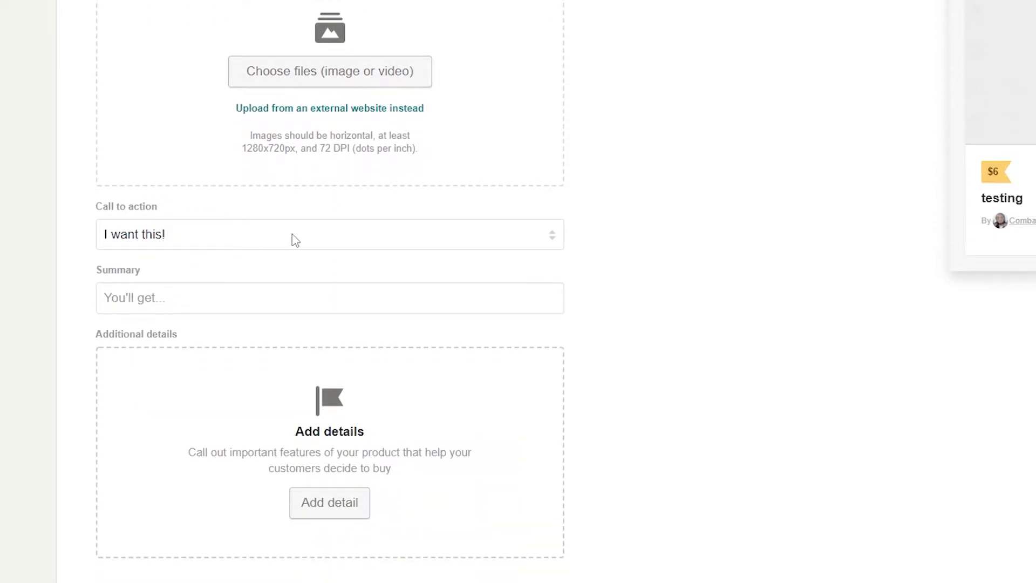
click(293, 234)
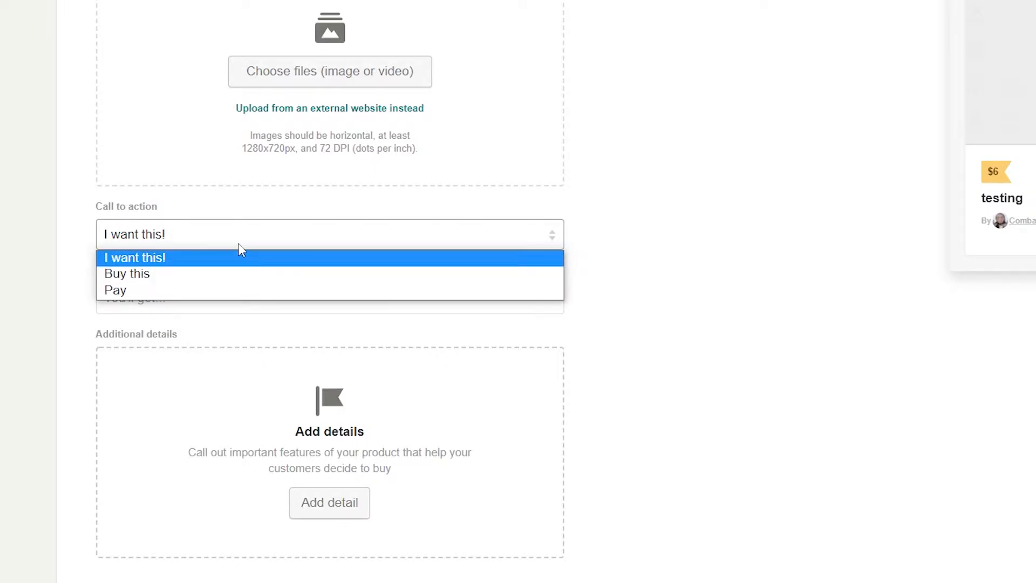
click(239, 263)
- Examine the product form's summary, additional details, content, pricing, versions, settings and Discover sections
scroll(238, 262, down, 3)
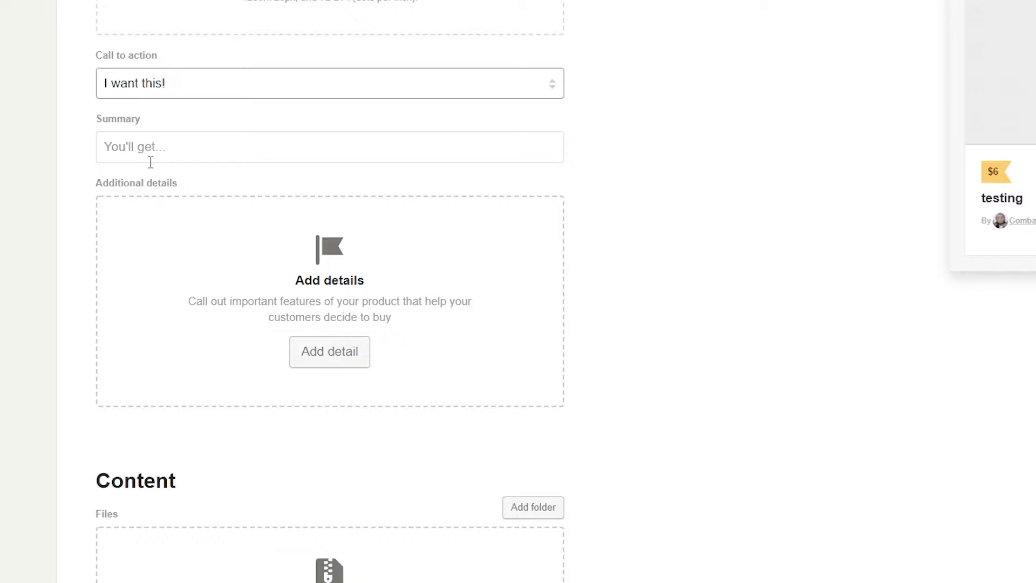
scroll(358, 245, down, 2)
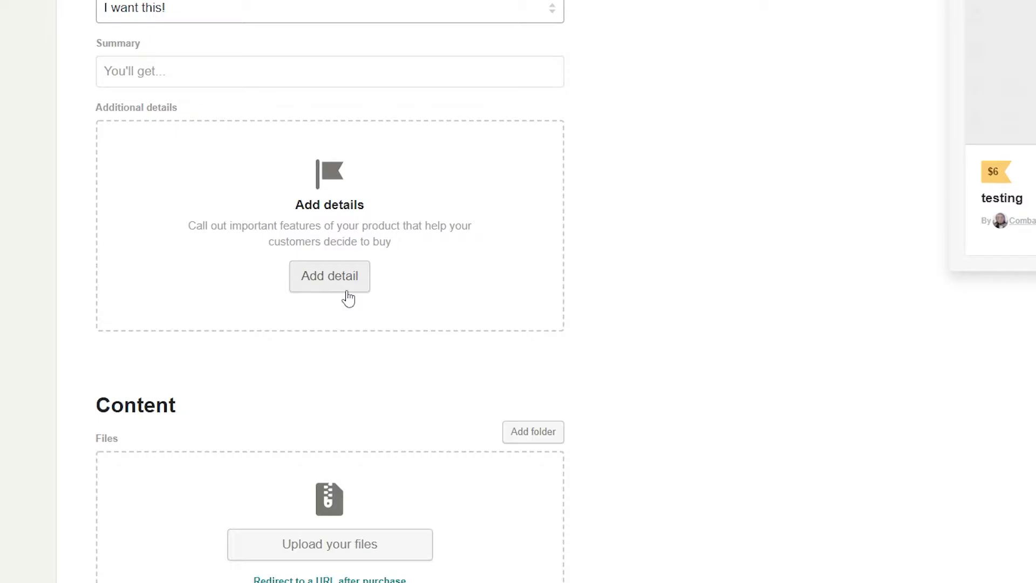
scroll(346, 300, down, 3)
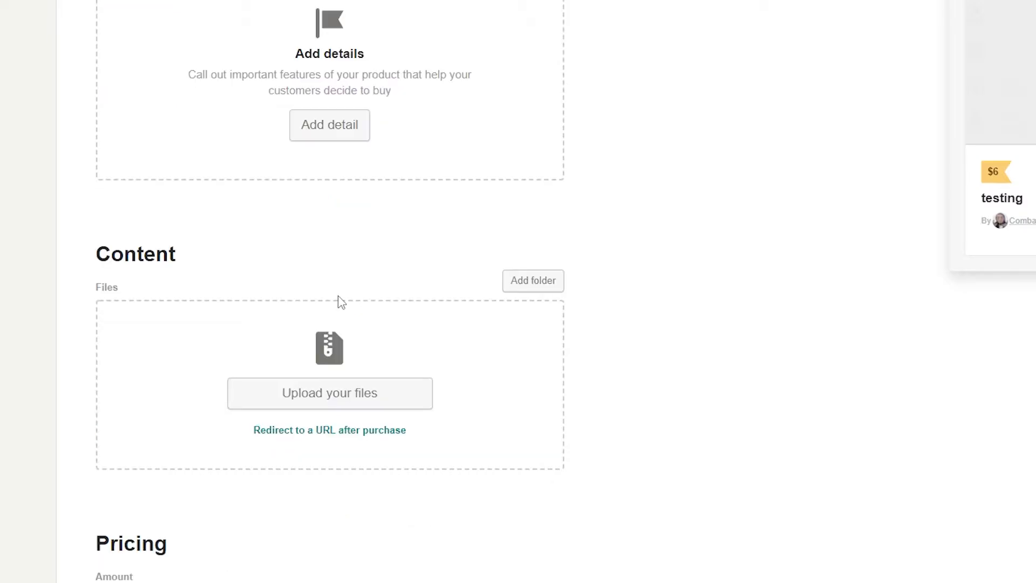
scroll(340, 301, down, 2)
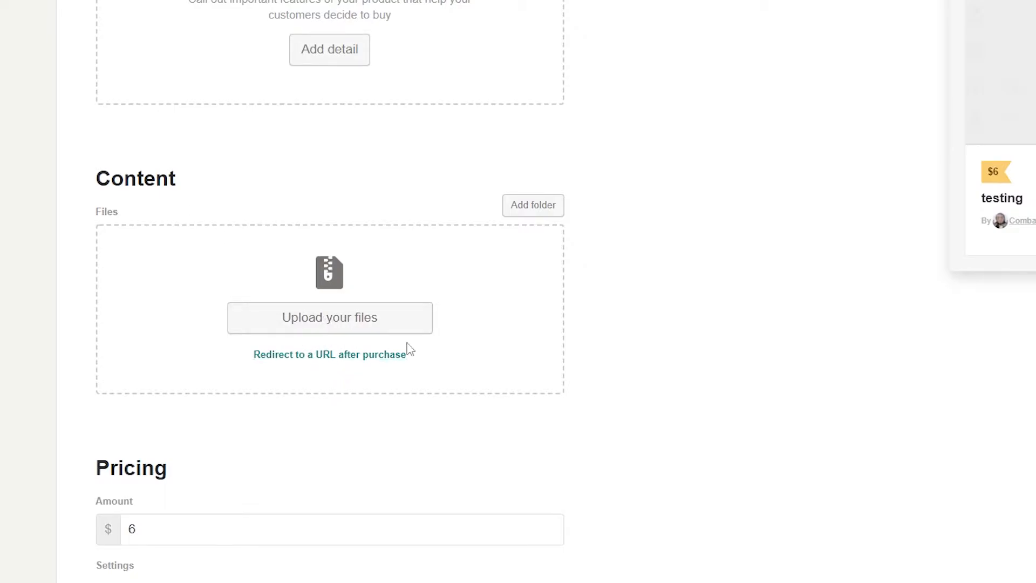
scroll(264, 308, down, 6)
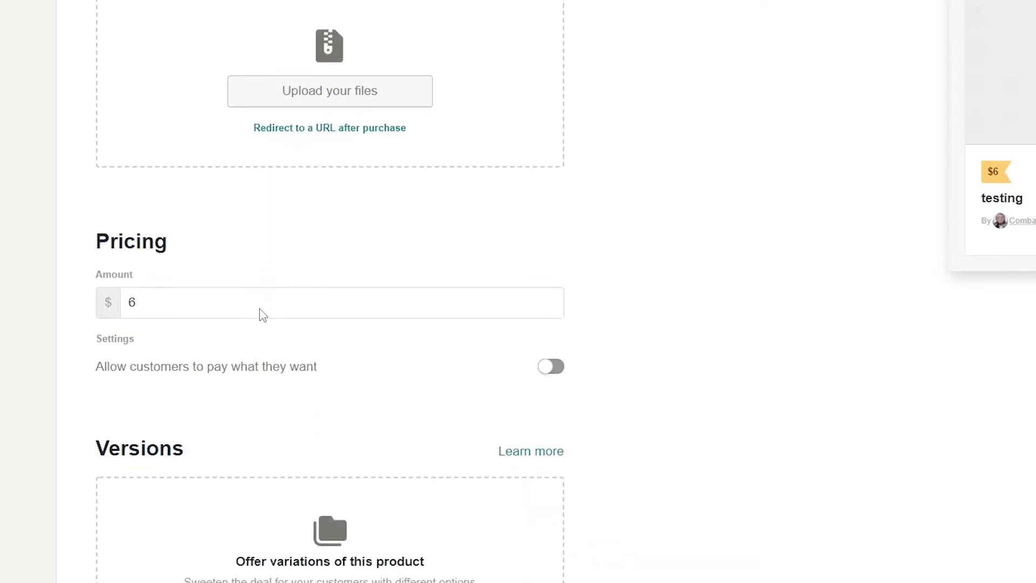
scroll(263, 314, down, 1)
scroll(151, 318, down, 4)
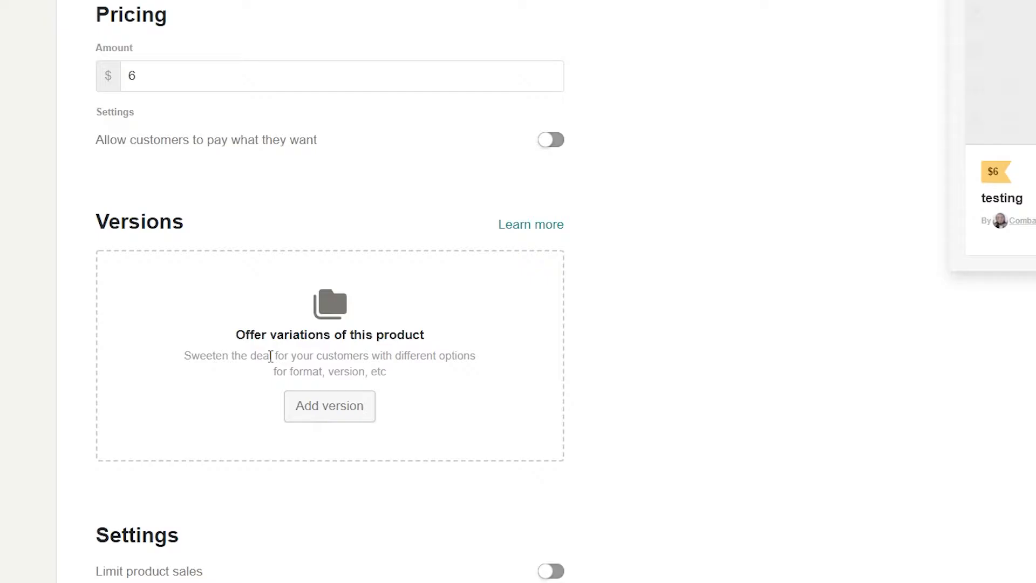
scroll(271, 357, down, 7)
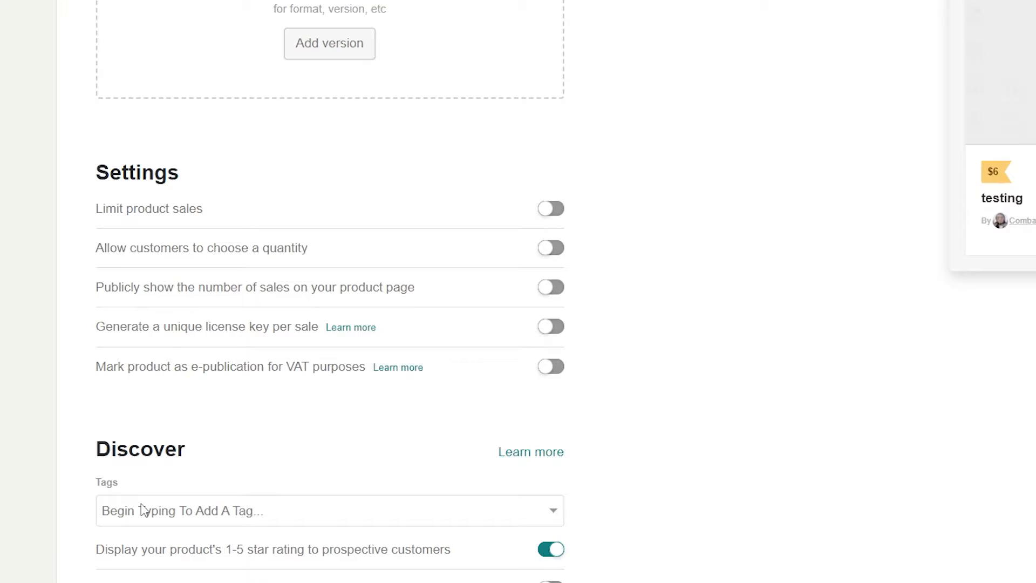
- Describe the product as "This is a test product" and upload the picture pubg-gun-metal-keychain-with-leather-carry-700x700 as its thumbnail
scroll(142, 509, up, 15)
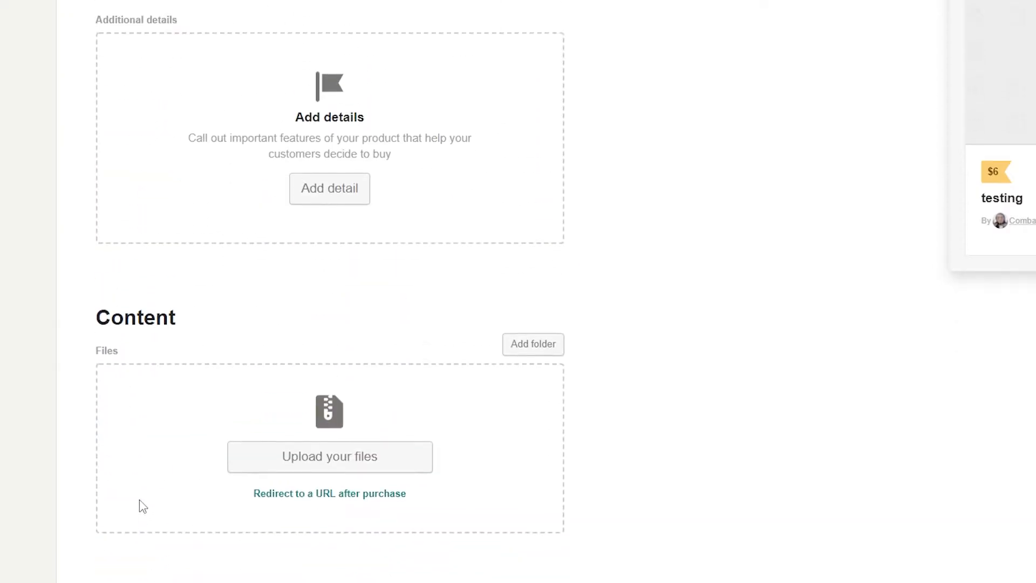
scroll(141, 509, up, 10)
scroll(447, 477, down, 1)
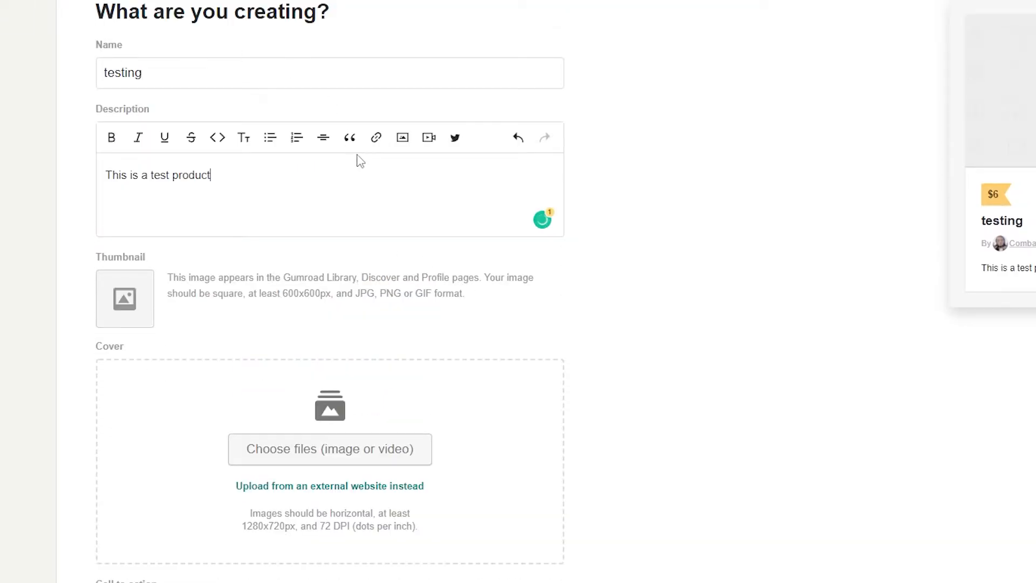
click(123, 306)
click(460, 4)
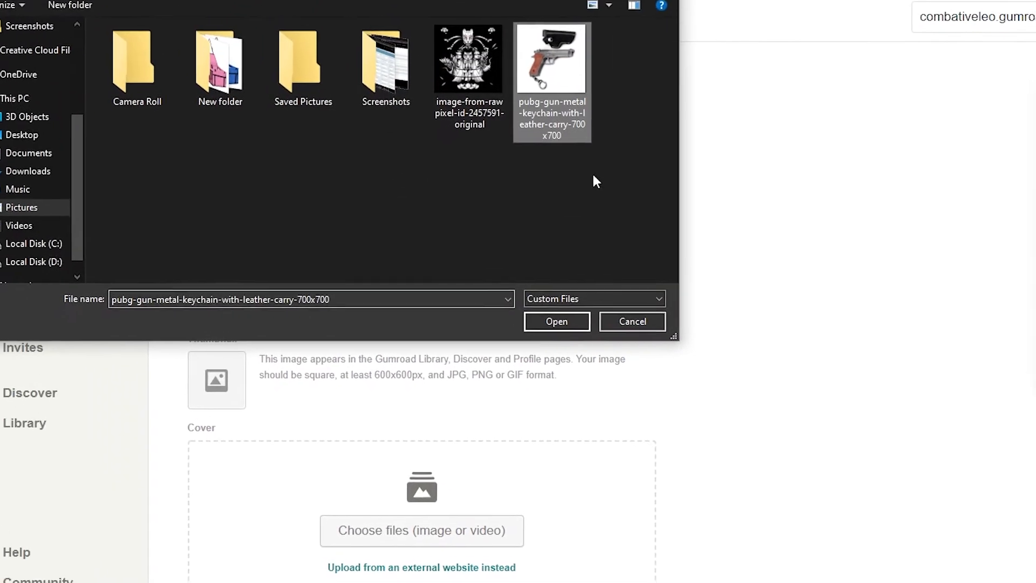
click(582, 357)
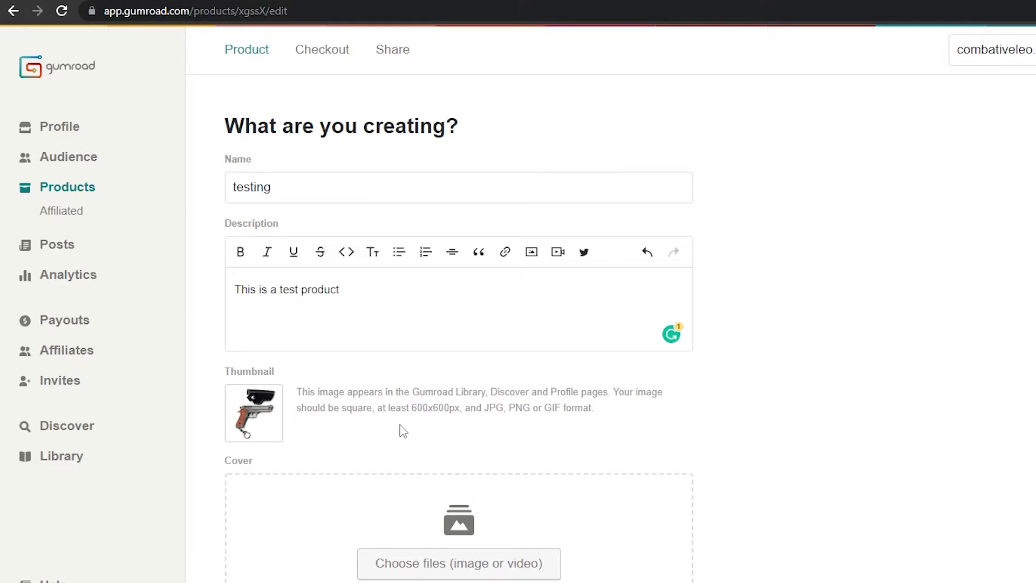
scroll(404, 431, down, 3)
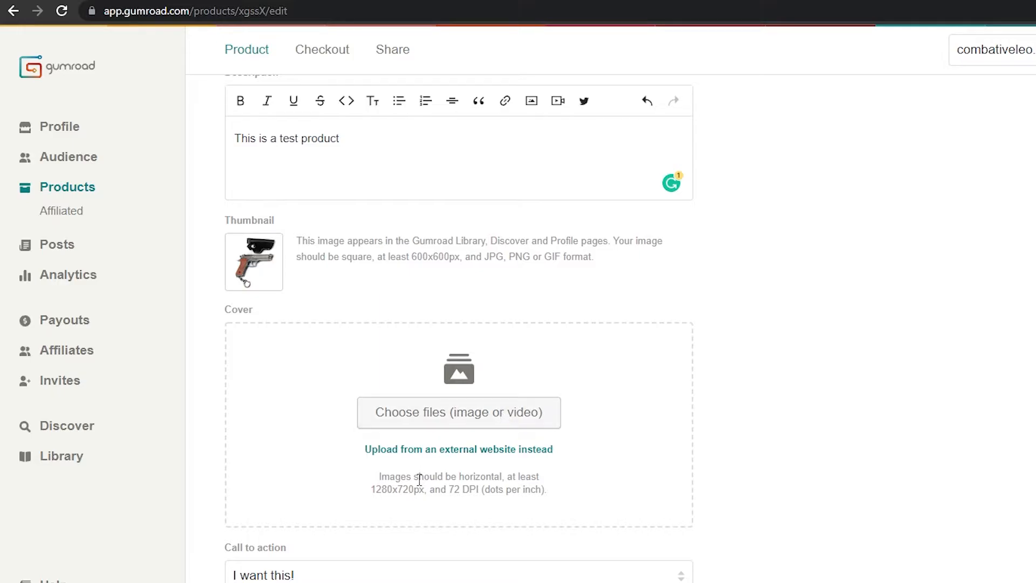
click(427, 450)
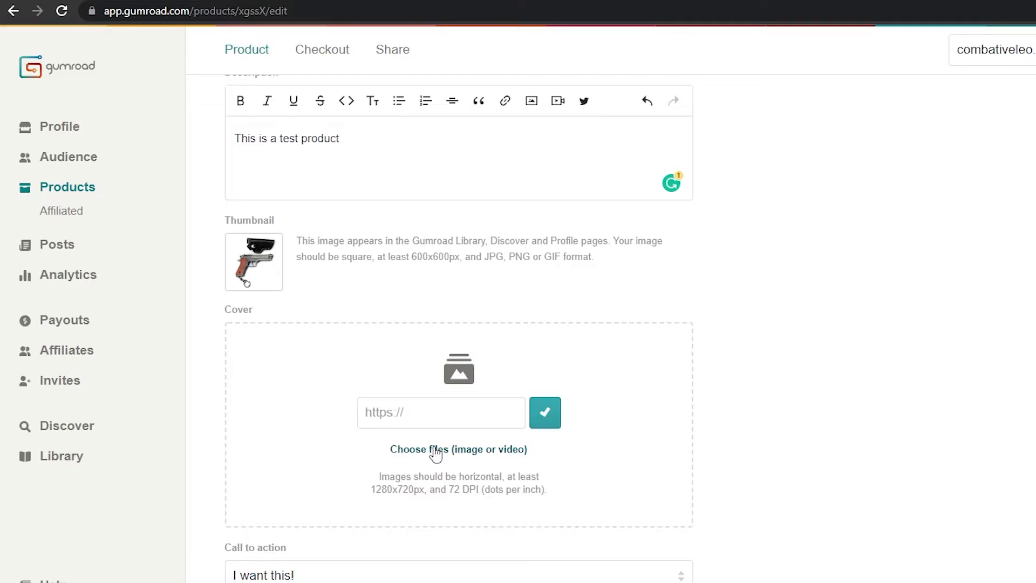
click(474, 410)
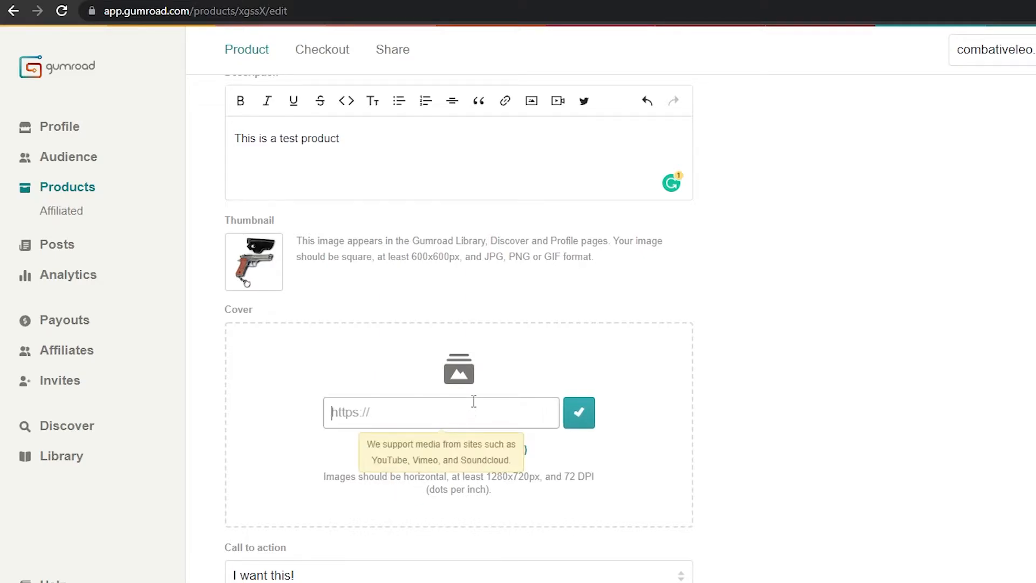
text(https://www.youtube.com/watch?v=AFUYCzJ-qeg)
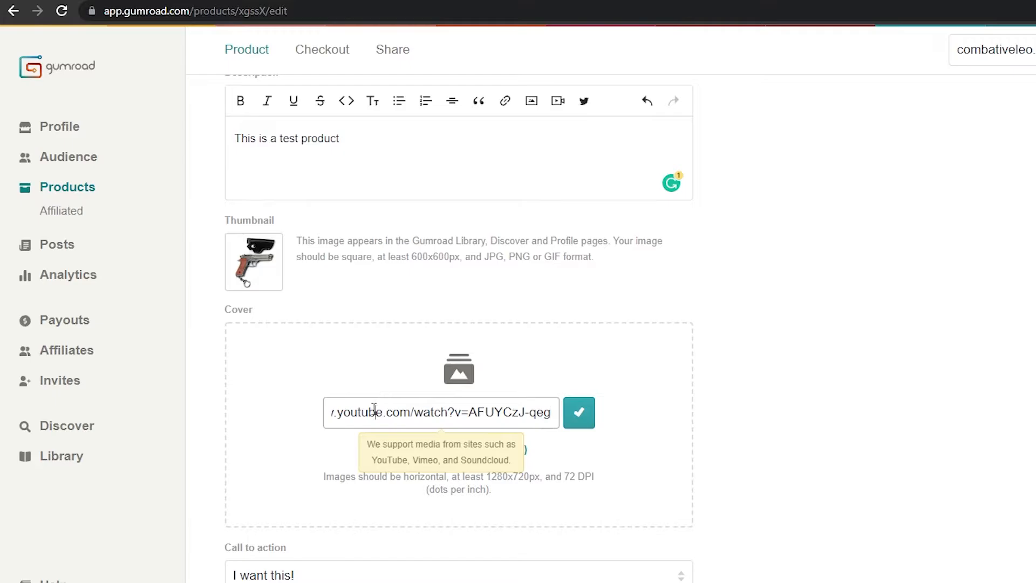
drag(358, 412, 309, 418)
click(662, 424)
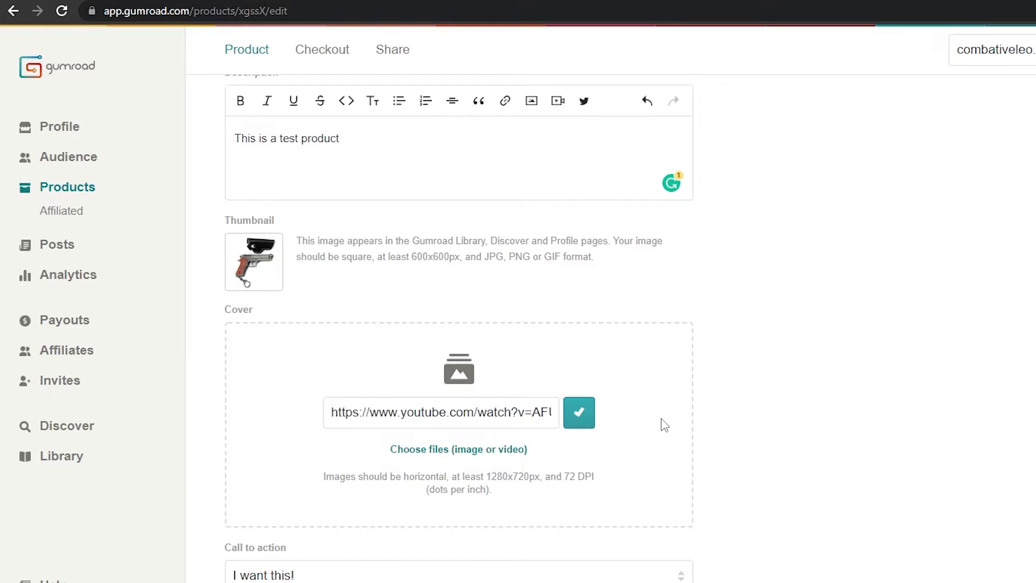
click(579, 420)
scroll(540, 324, down, 3)
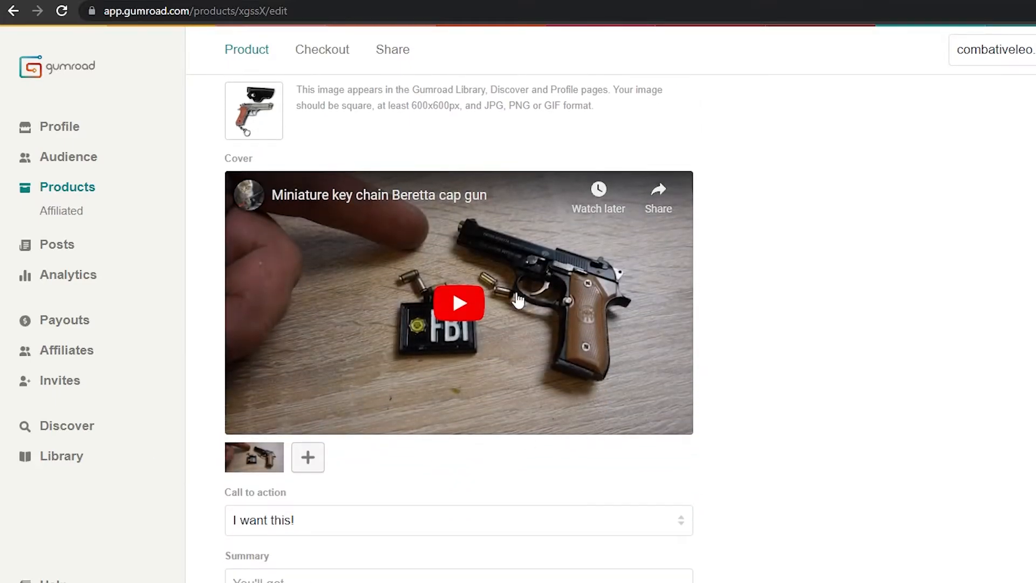
scroll(444, 378, up, 2)
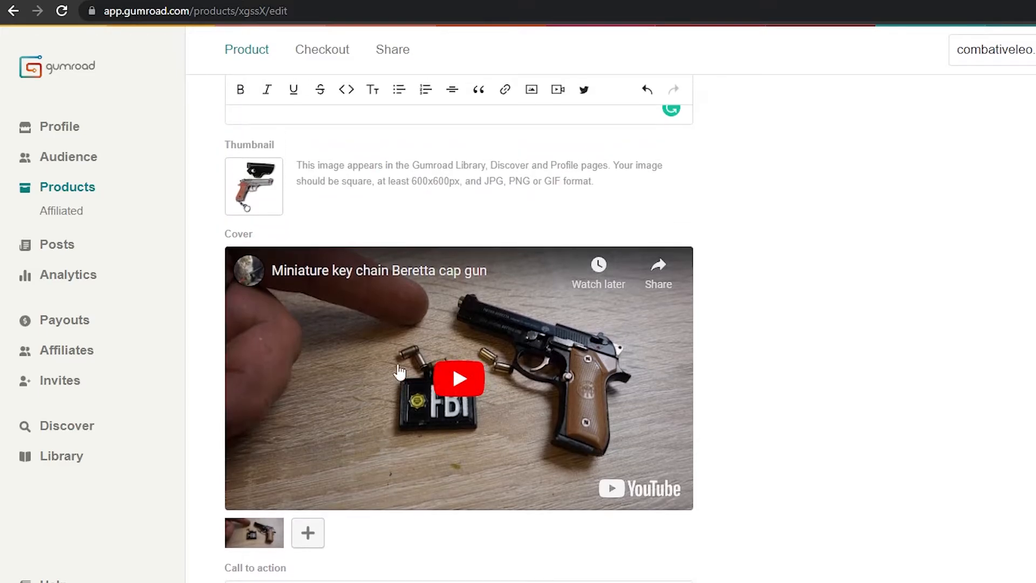
- Look over the filled-in product form from the cover and call to action down to the Settings and Discover sections
scroll(519, 357, down, 5)
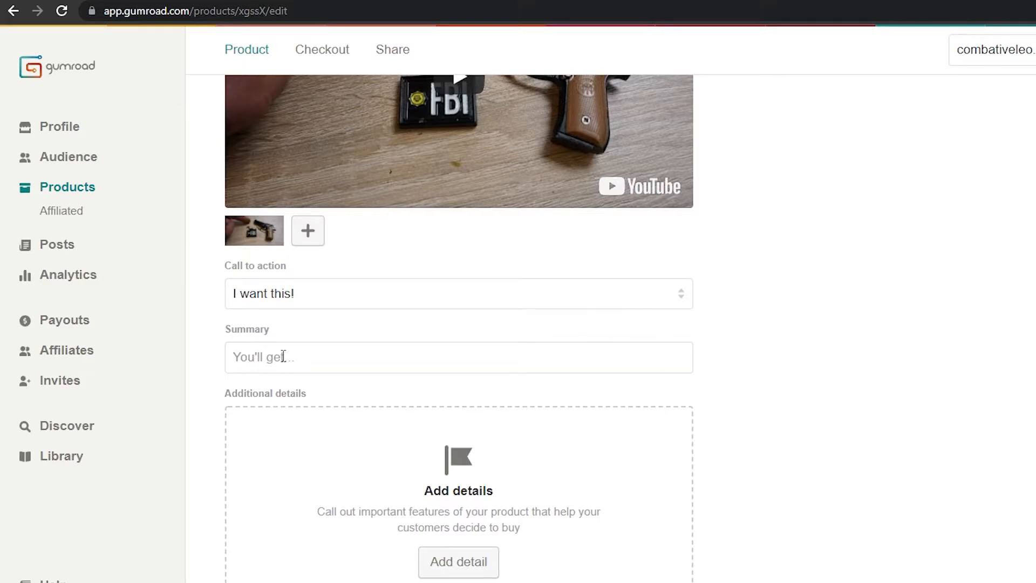
scroll(481, 507, down, 7)
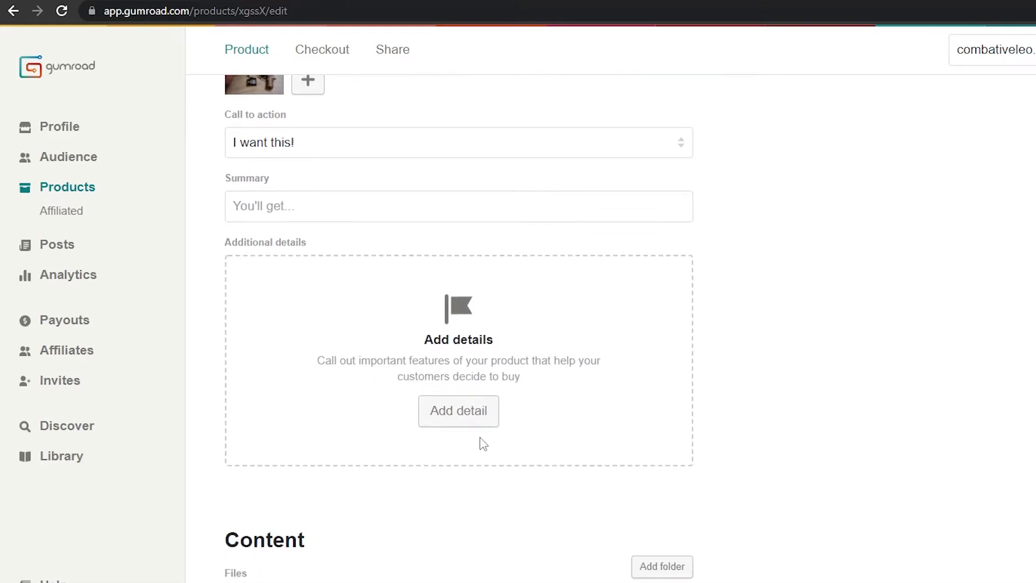
scroll(347, 372, down, 12)
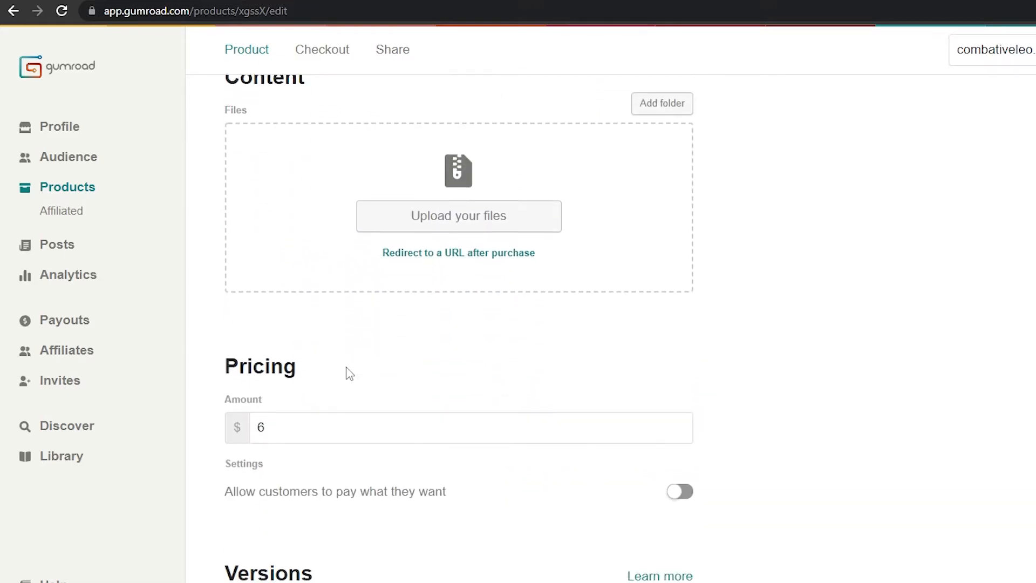
scroll(445, 467, down, 4)
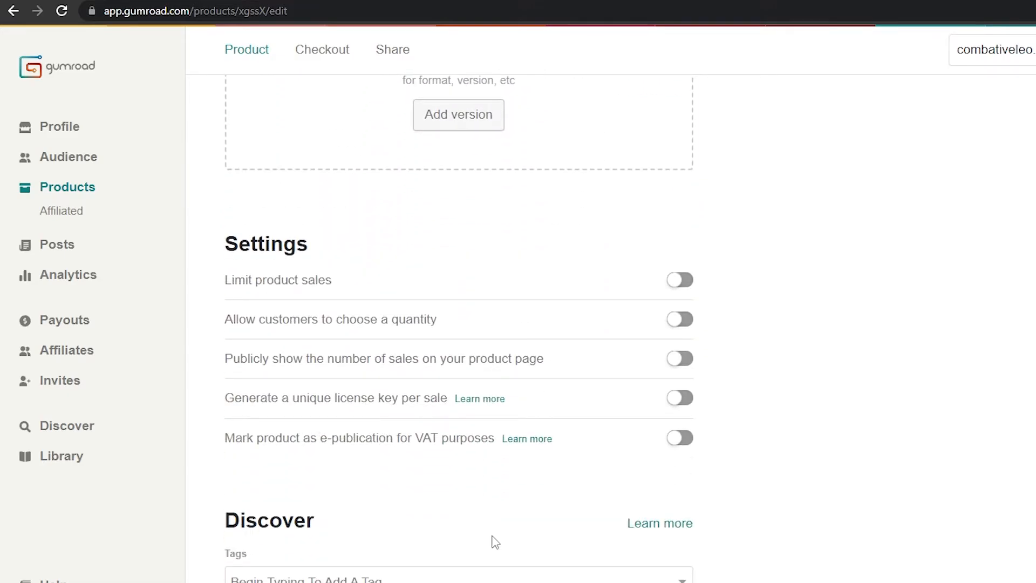
scroll(493, 541, up, 15)
scroll(496, 539, up, 15)
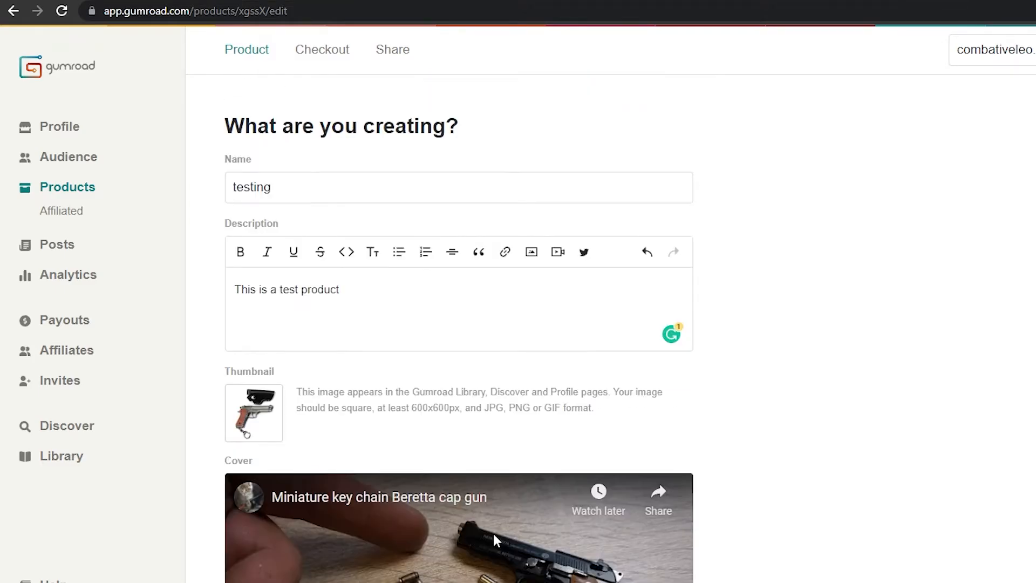
scroll(493, 537, down, 12)
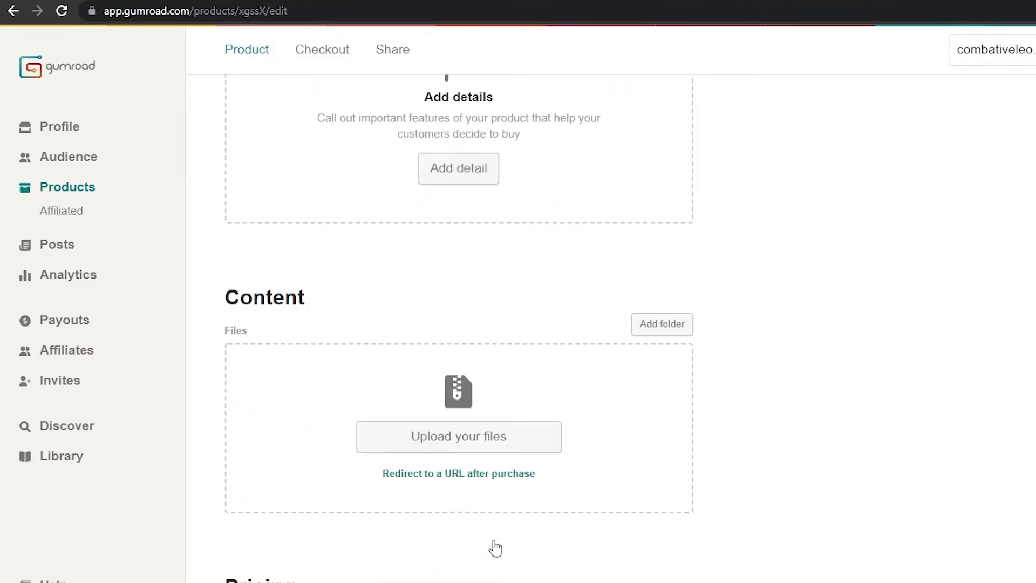
scroll(495, 548, down, 8)
scroll(525, 569, up, 9)
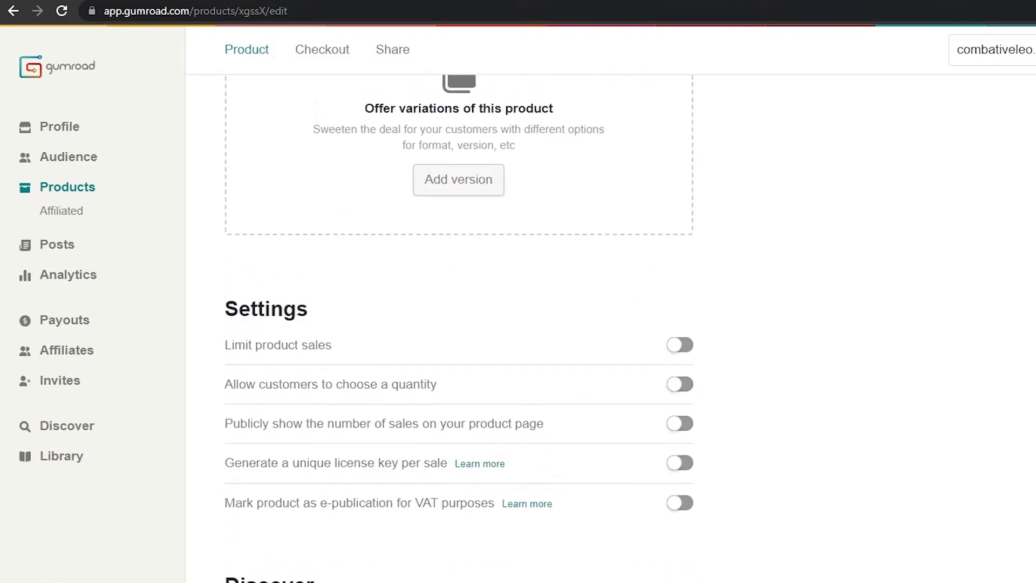
- Save the product changes and open the product's checkout settings
scroll(459, 324, up, 20)
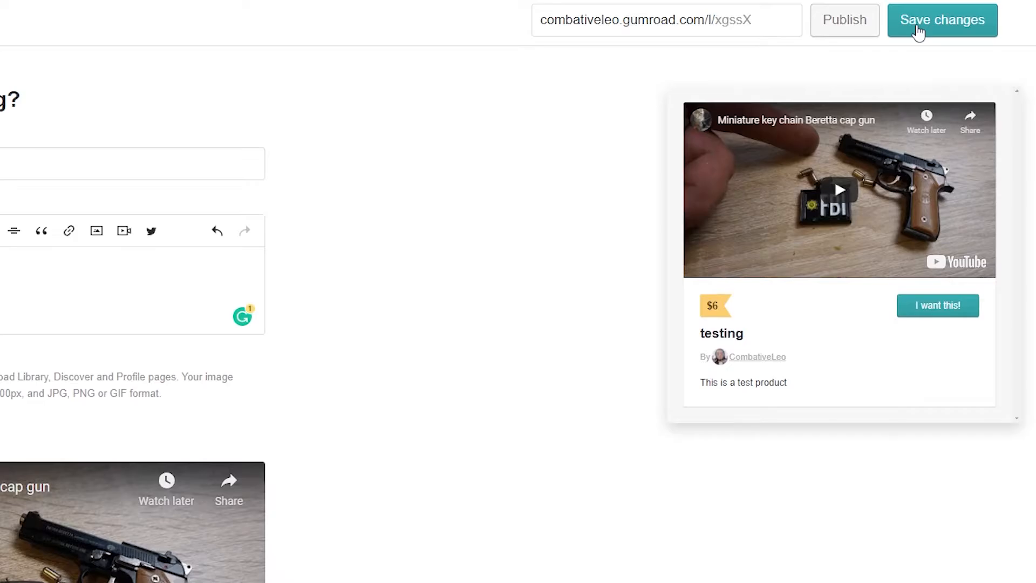
click(919, 31)
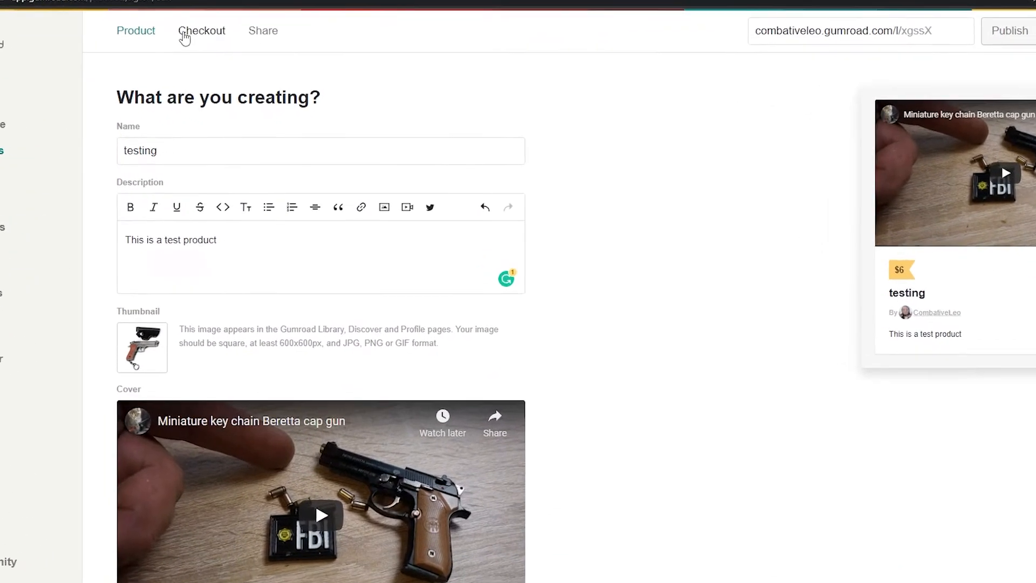
click(167, 23)
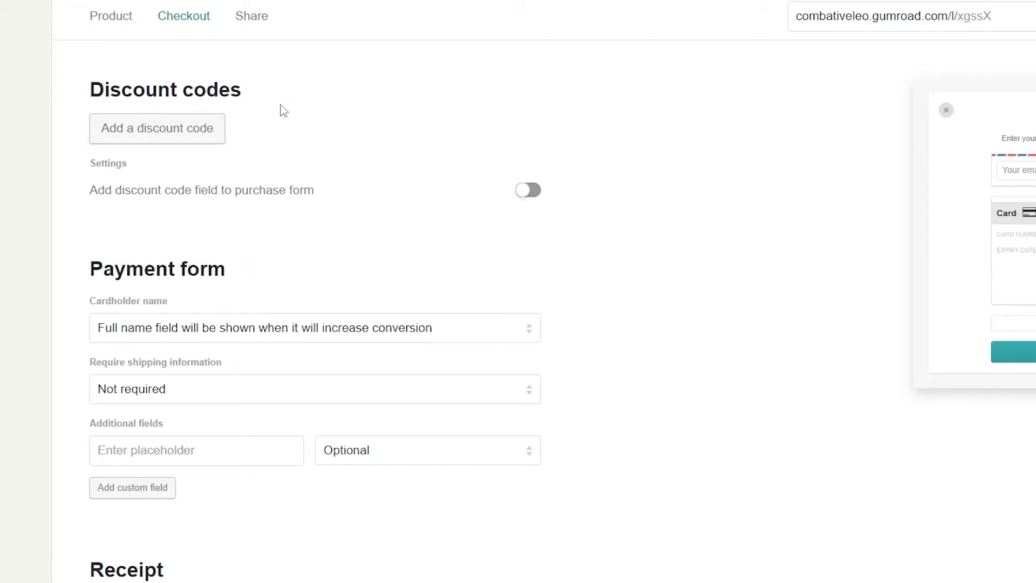
- Review the payment form's cardholder name and shipping information choices, keeping the conversion-based full name field and "Not required"
scroll(199, 141, down, 3)
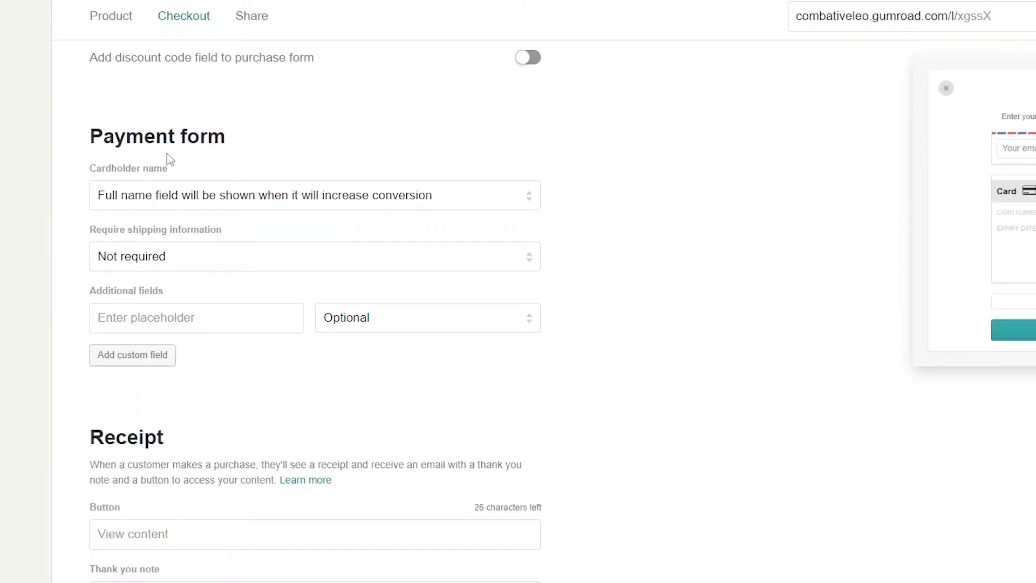
click(154, 203)
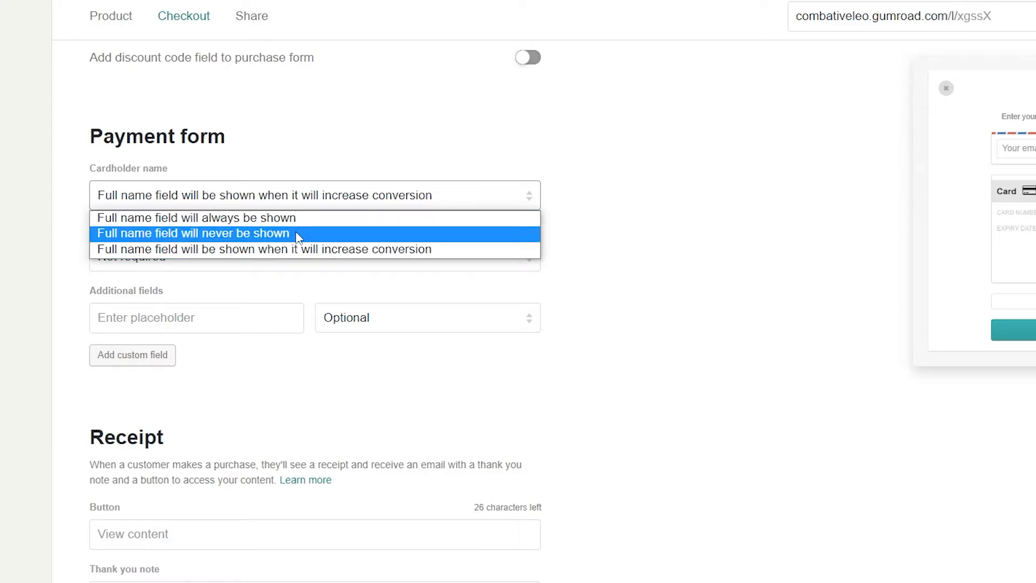
click(365, 265)
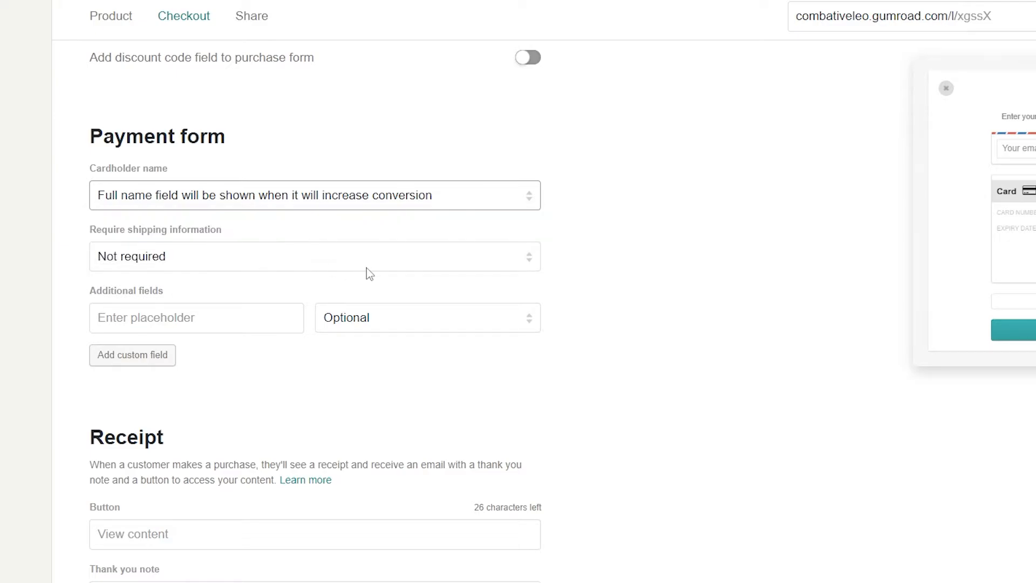
click(214, 274)
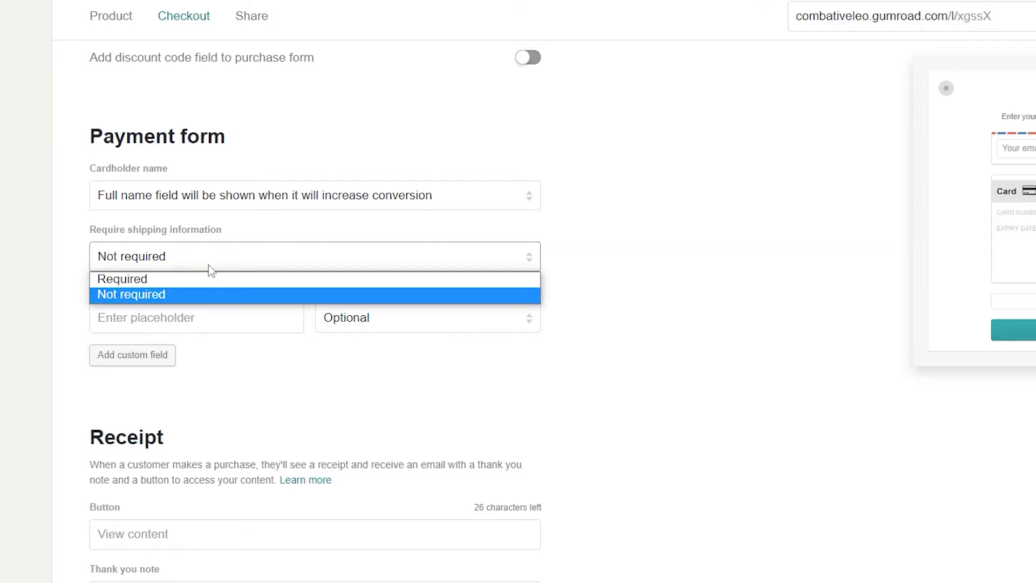
click(202, 245)
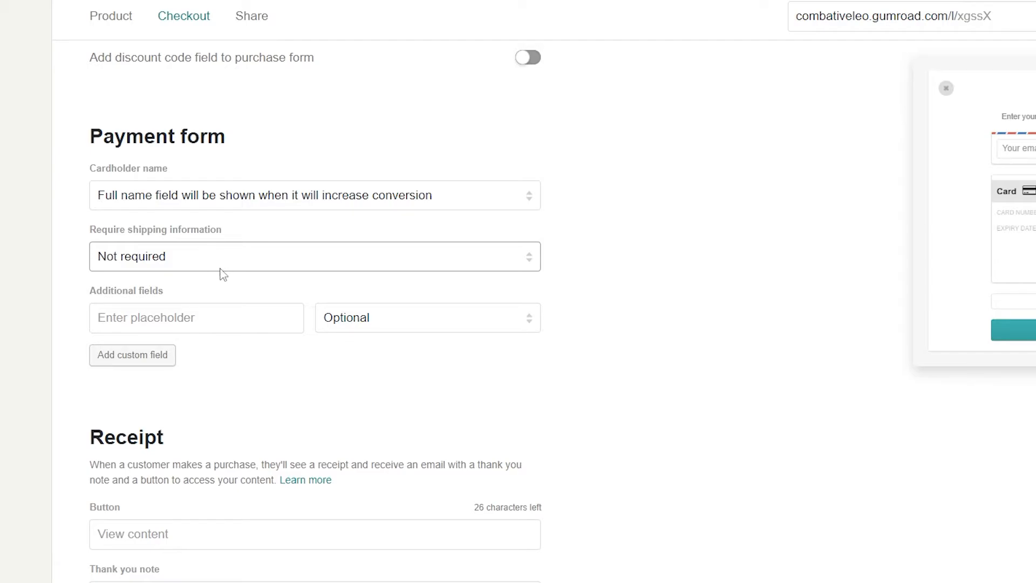
- Add an additional payment form field with the placeholder "Phone number", keeping it Optional
mouse_move(201, 317)
click(365, 317)
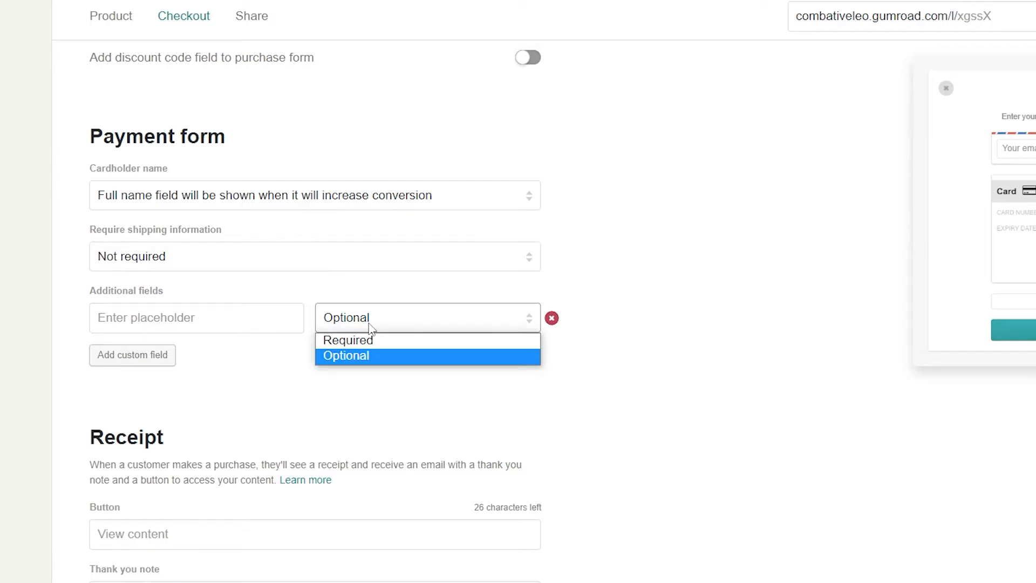
click(378, 356)
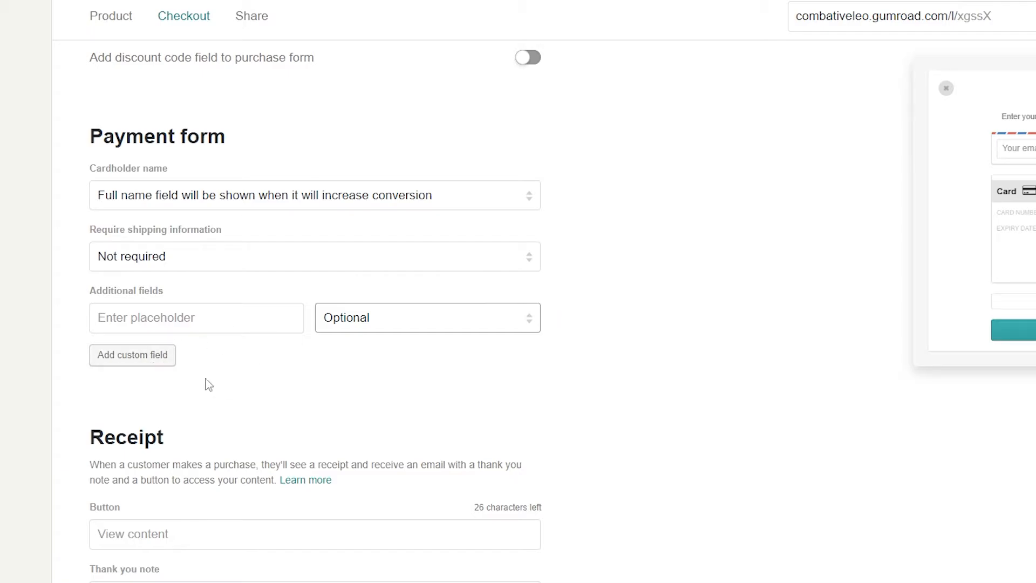
mouse_move(160, 330)
click(143, 324)
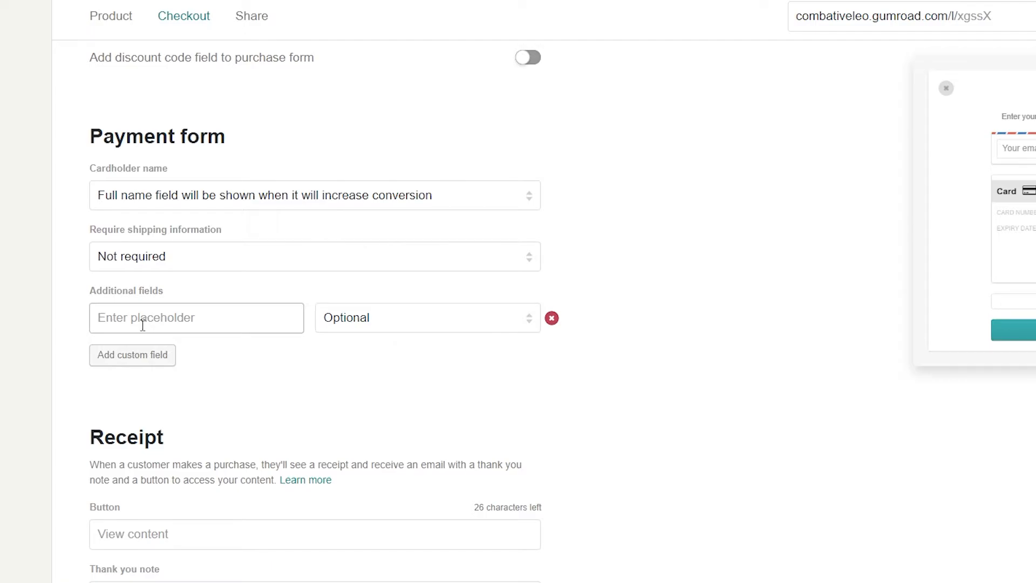
text(P)
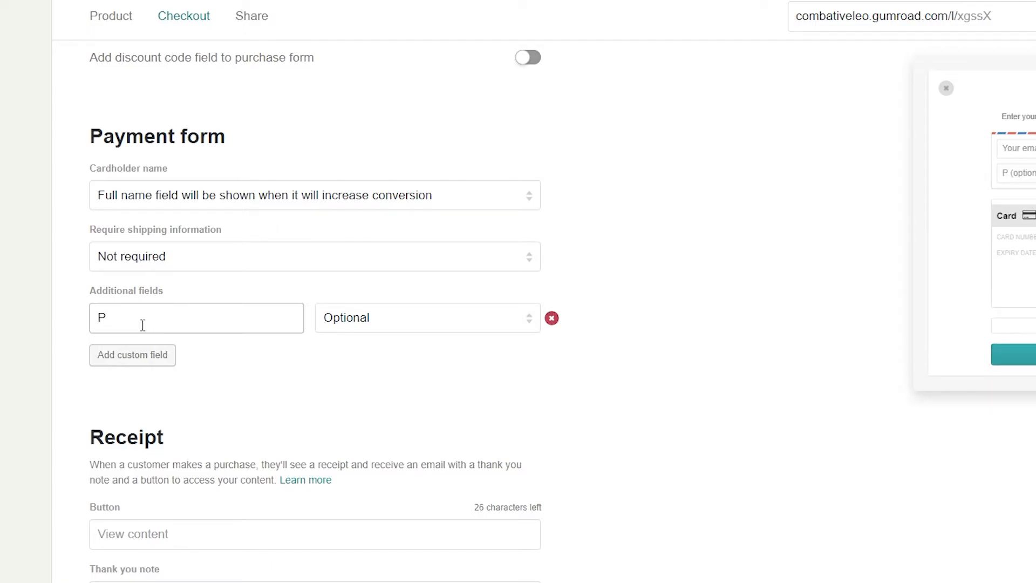
text(hone number)
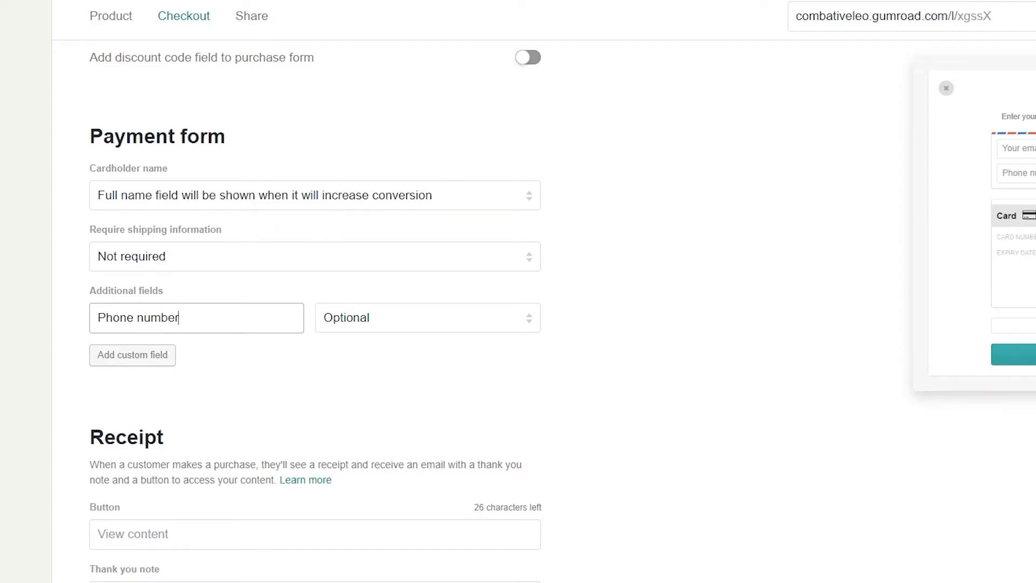
click(283, 370)
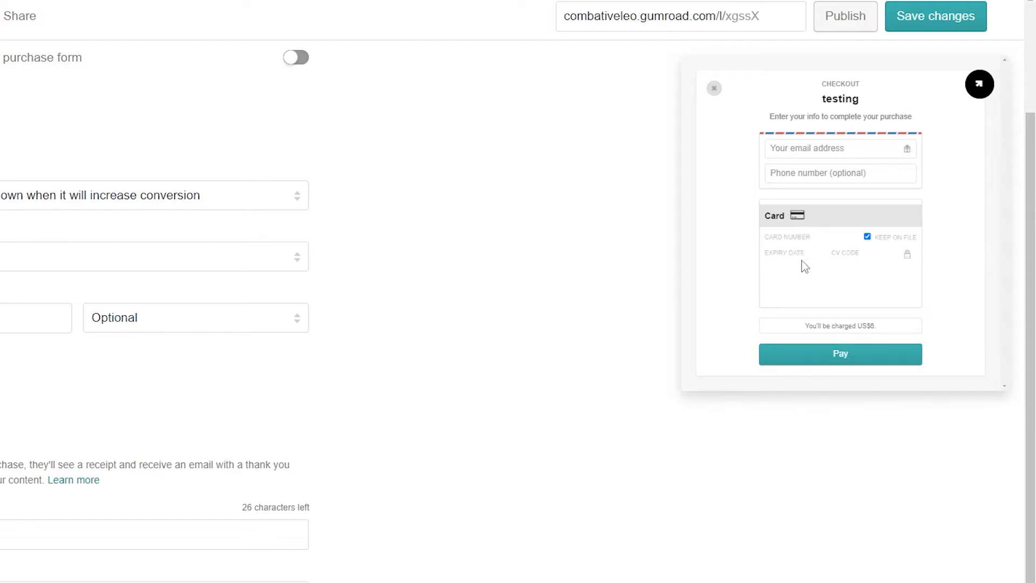
- Run a test payment in the checkout preview and set the receipt's thank you note to "Thanks for buying!"
click(848, 359)
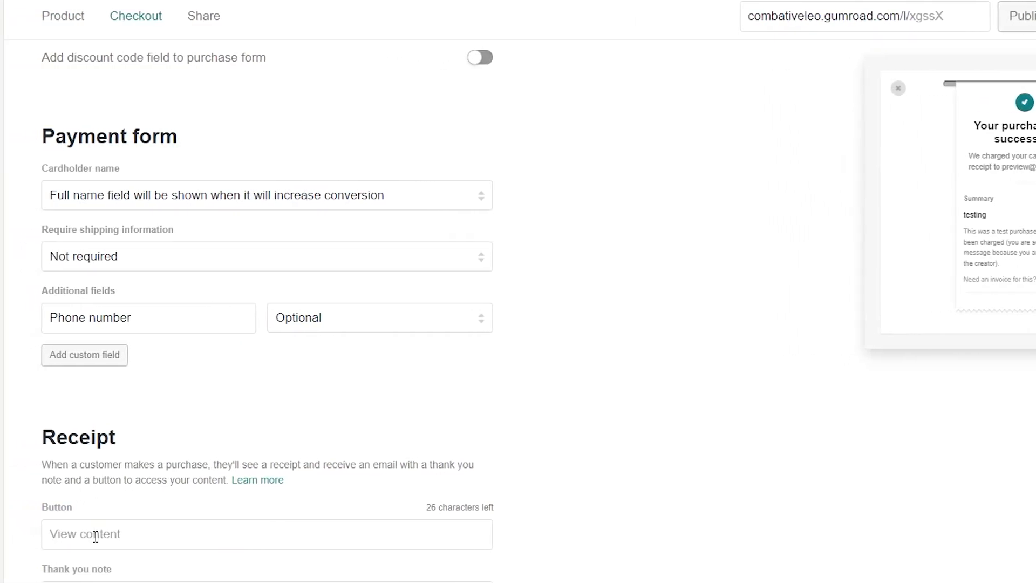
click(34, 537)
click(241, 547)
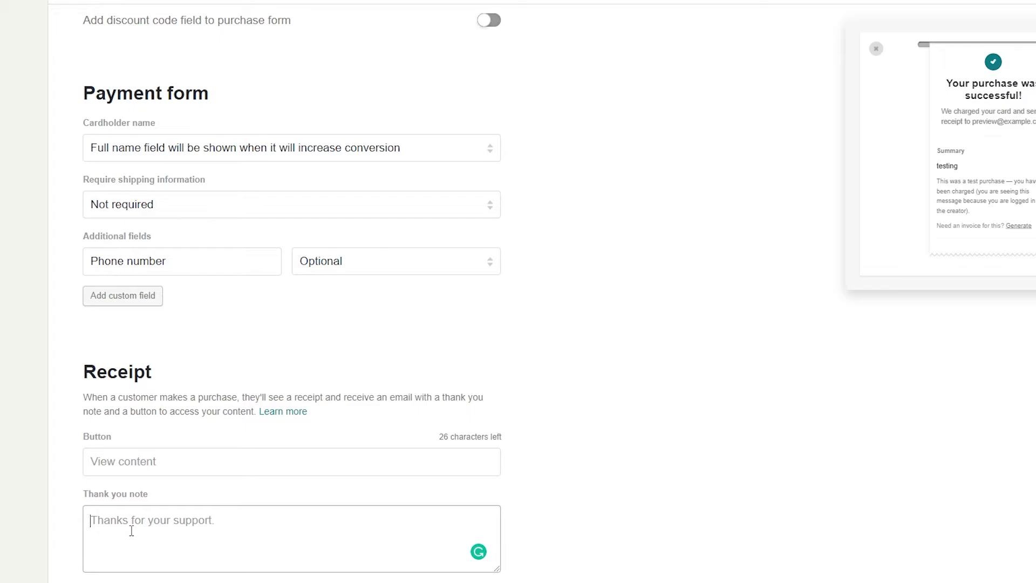
text(Thanks for buying!)
scroll(149, 532, up, 2)
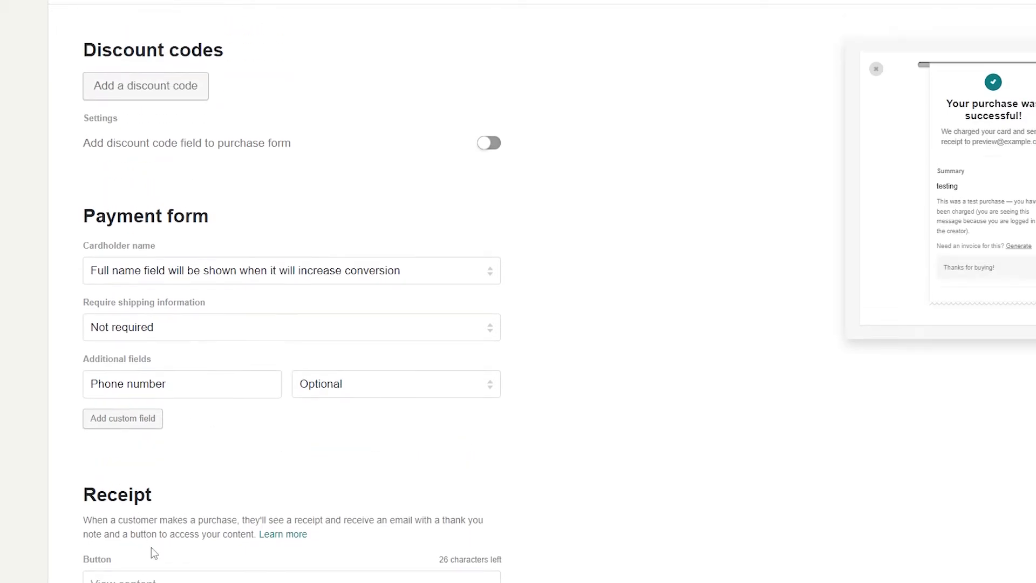
scroll(229, 481, down, 2)
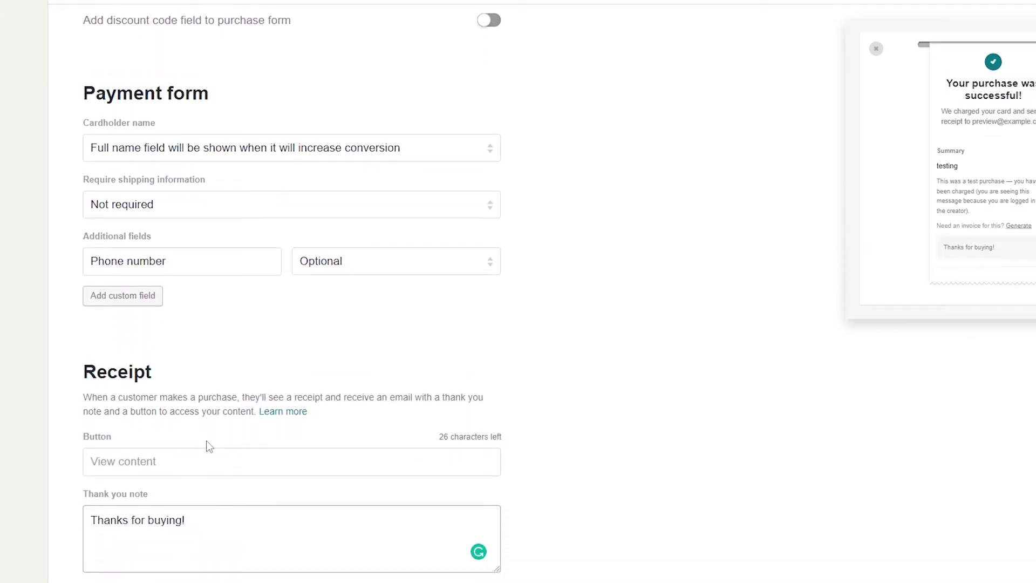
scroll(206, 446, up, 3)
scroll(191, 390, up, 1)
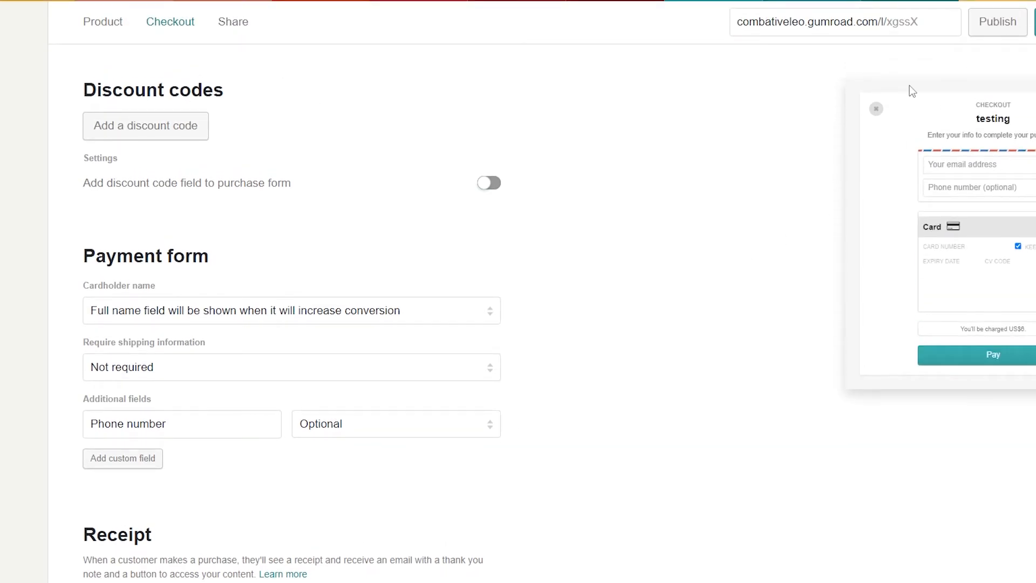
scroll(682, 244, down, 2)
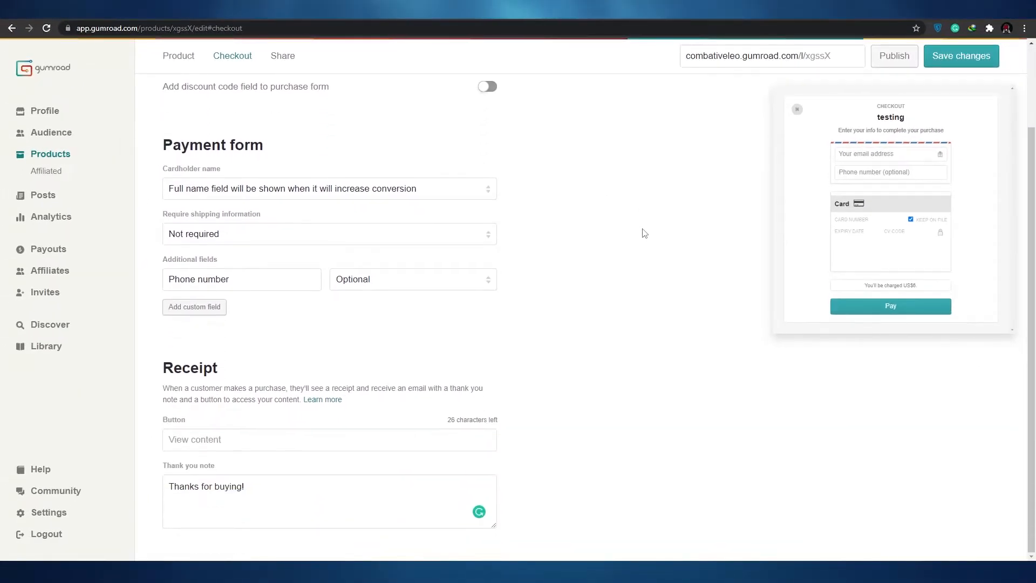
scroll(643, 233, up, 2)
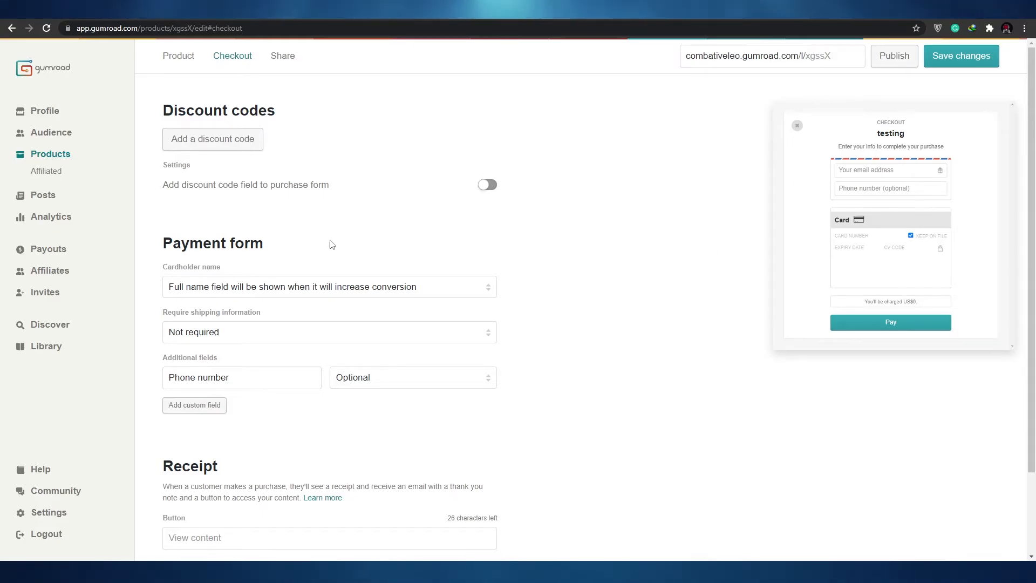
click(168, 56)
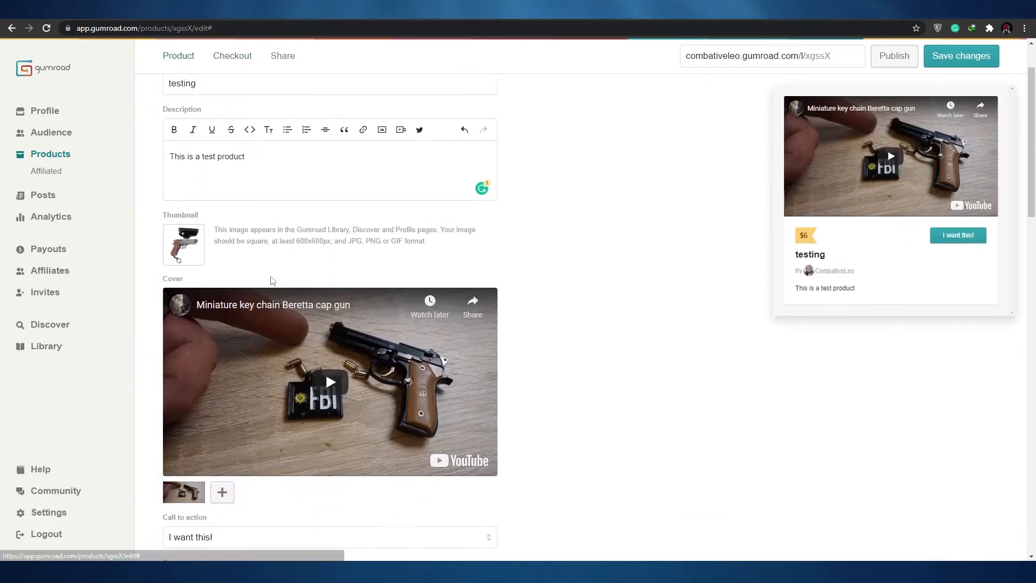
scroll(269, 279, down, 7)
scroll(273, 277, down, 11)
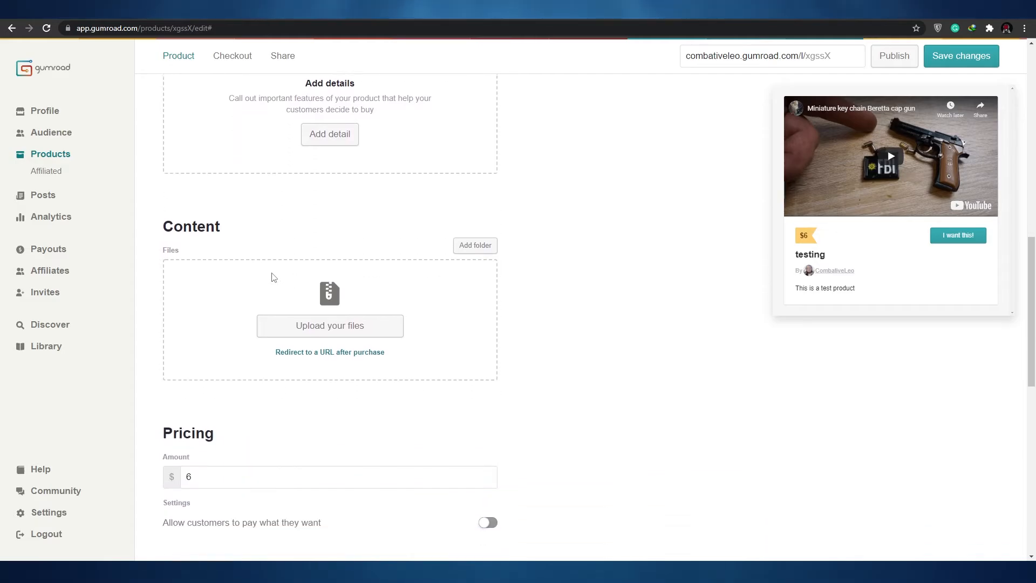
scroll(273, 278, down, 3)
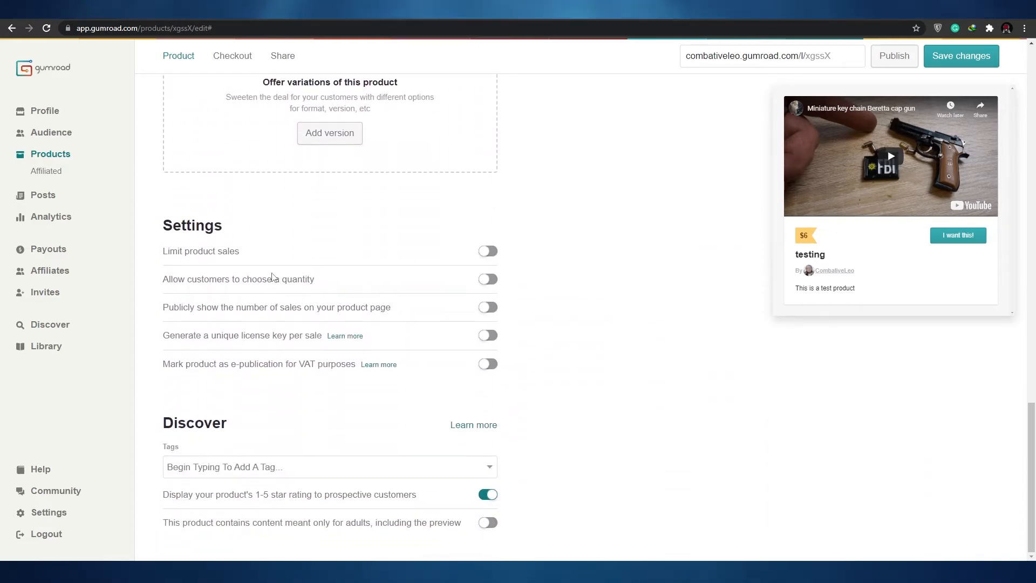
scroll(272, 278, up, 4)
scroll(272, 278, up, 8)
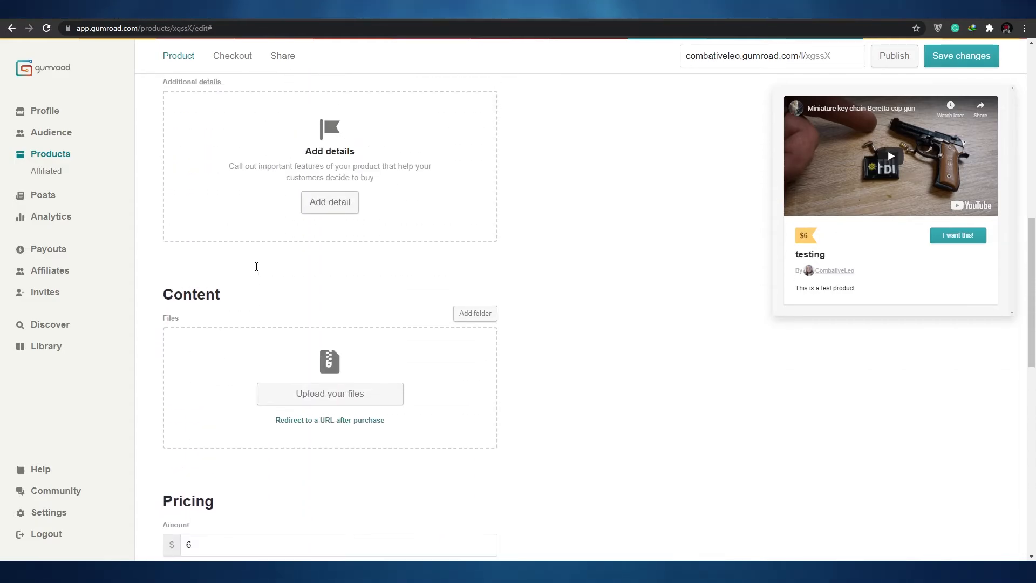
scroll(259, 318, up, 4)
scroll(240, 374, down, 6)
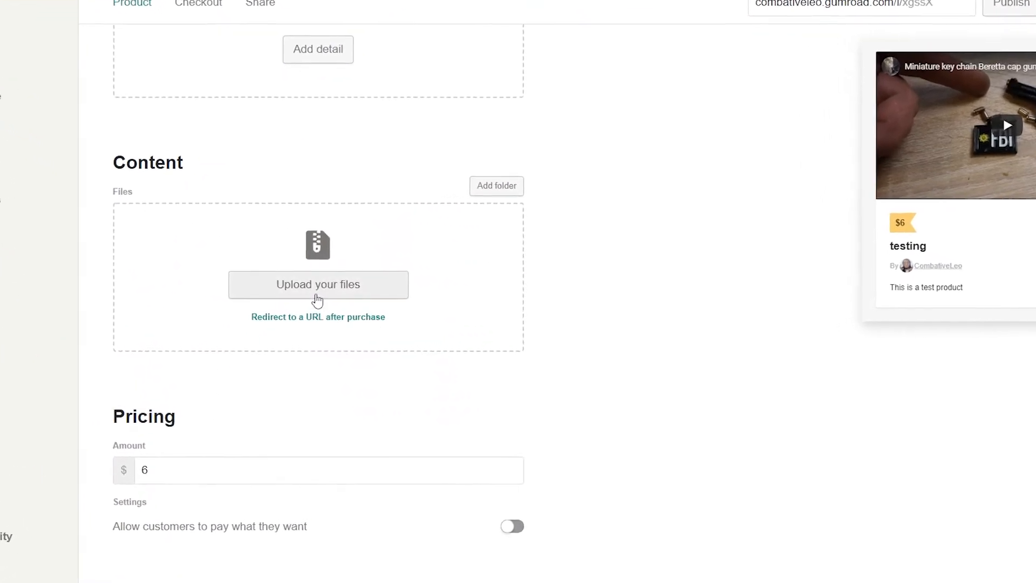
click(301, 325)
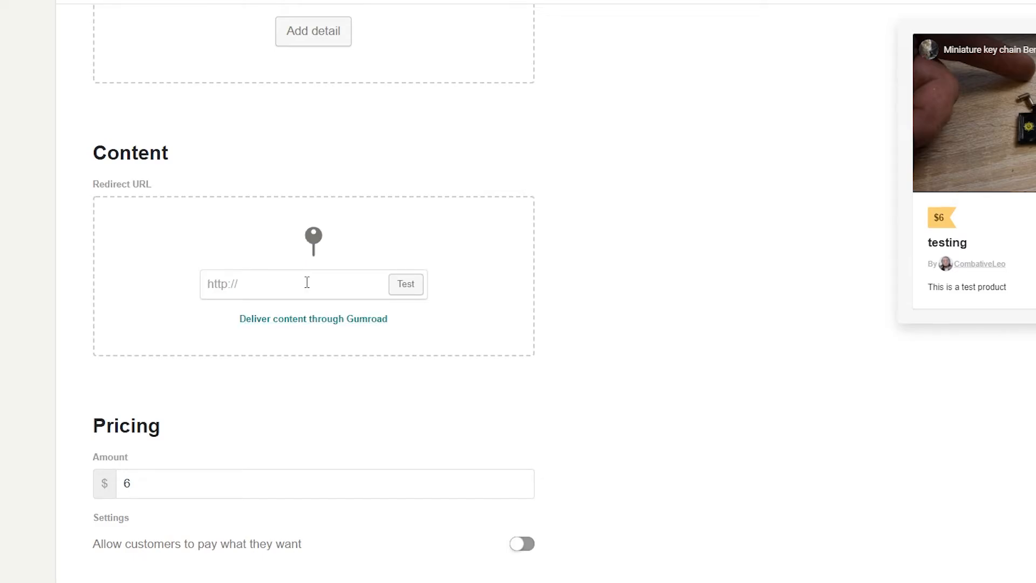
text(https://www.youtube.com/watch?v=AFUYC2J-qog)
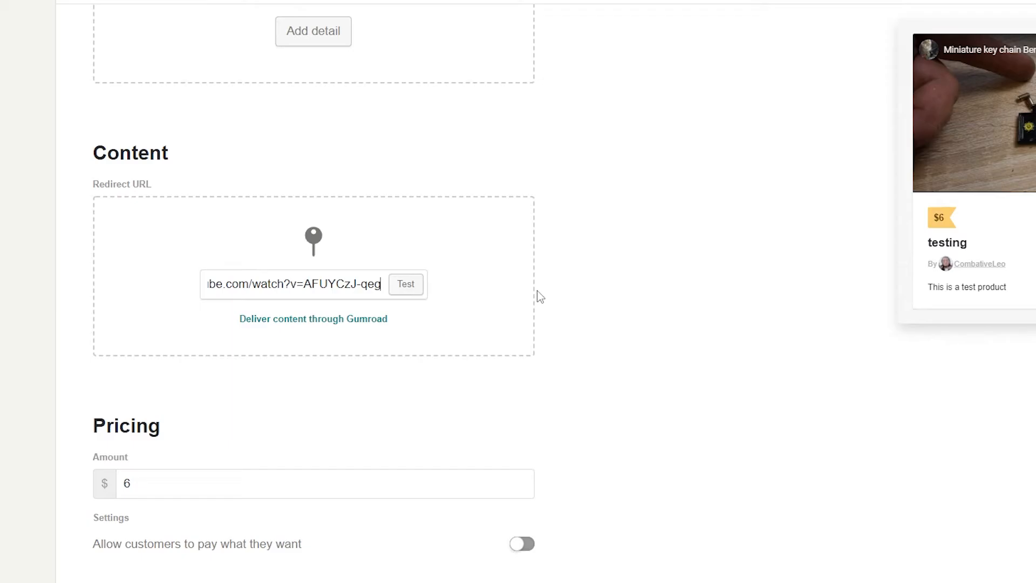
- Test the product's redirect URL, then publish the product and look over its sharing and website embed options
click(404, 289)
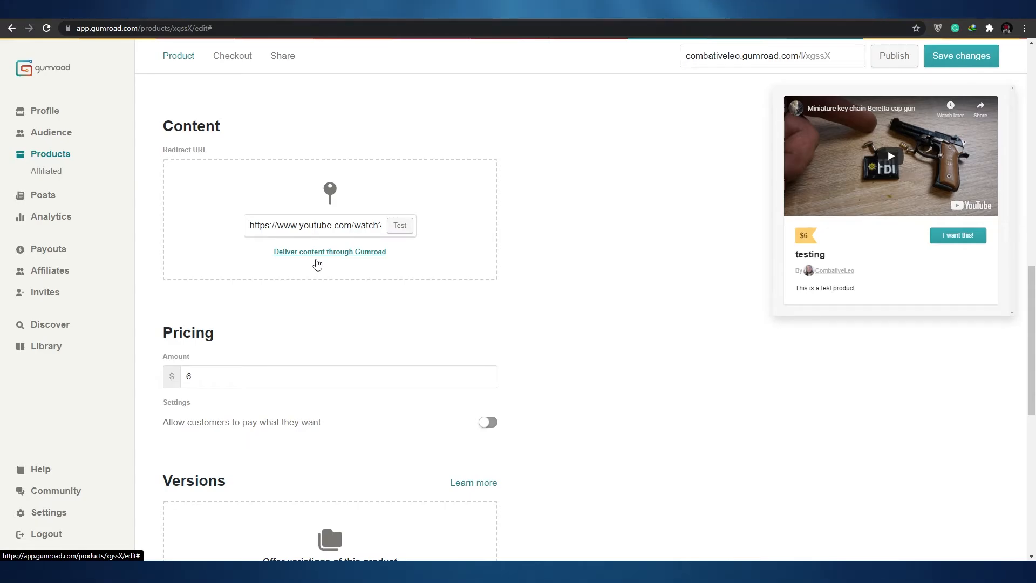
scroll(286, 311, down, 8)
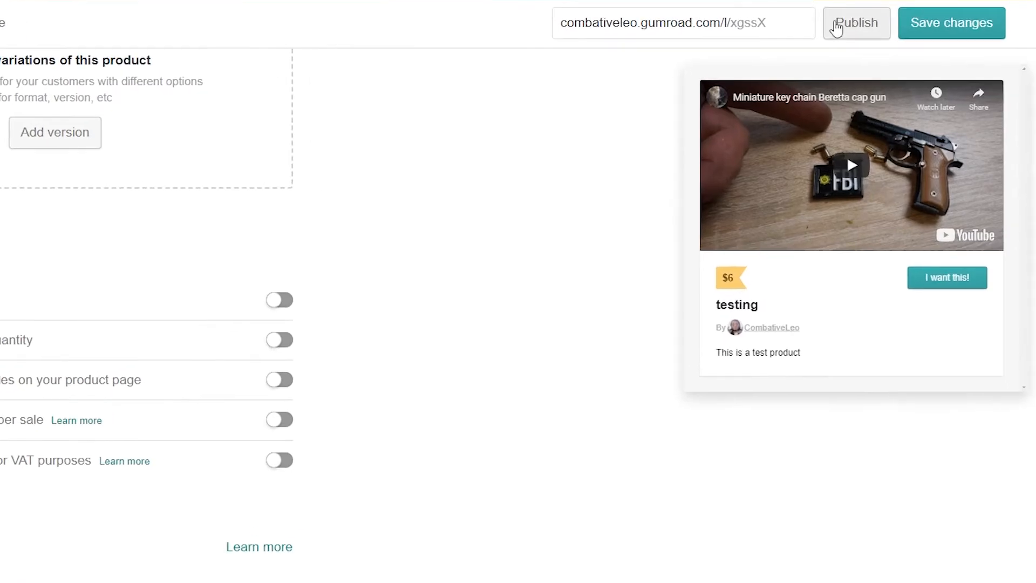
click(837, 24)
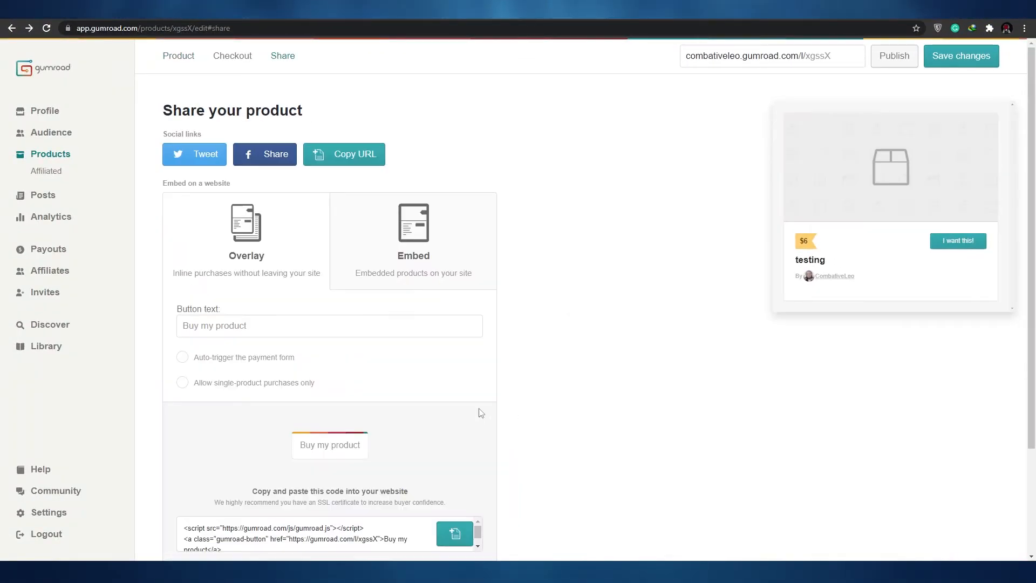
scroll(543, 402, down, 3)
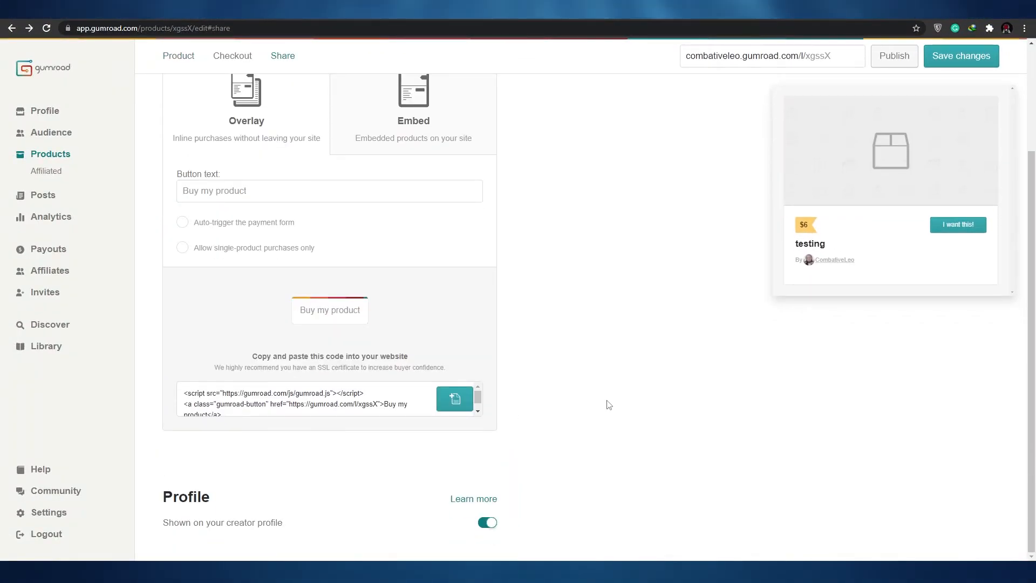
scroll(607, 405, up, 3)
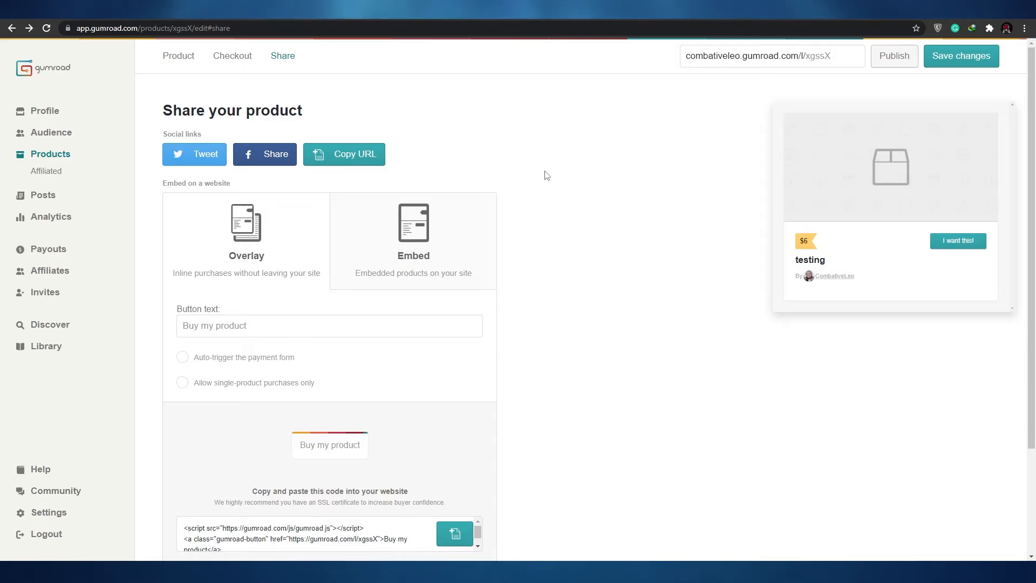
- Set the creator profile's highlight color to blue with RGB values 0, 76, 255
click(36, 120)
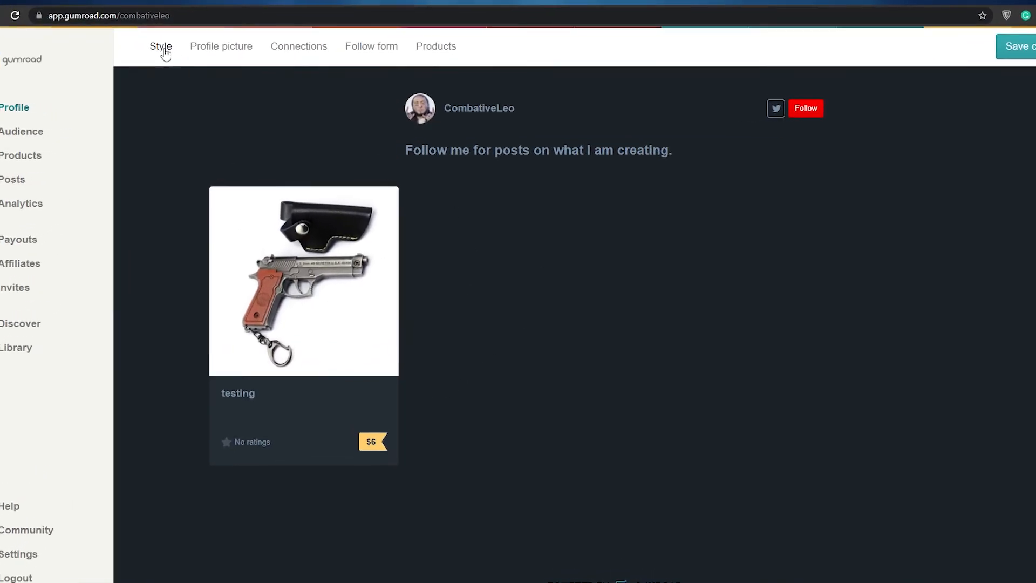
click(165, 49)
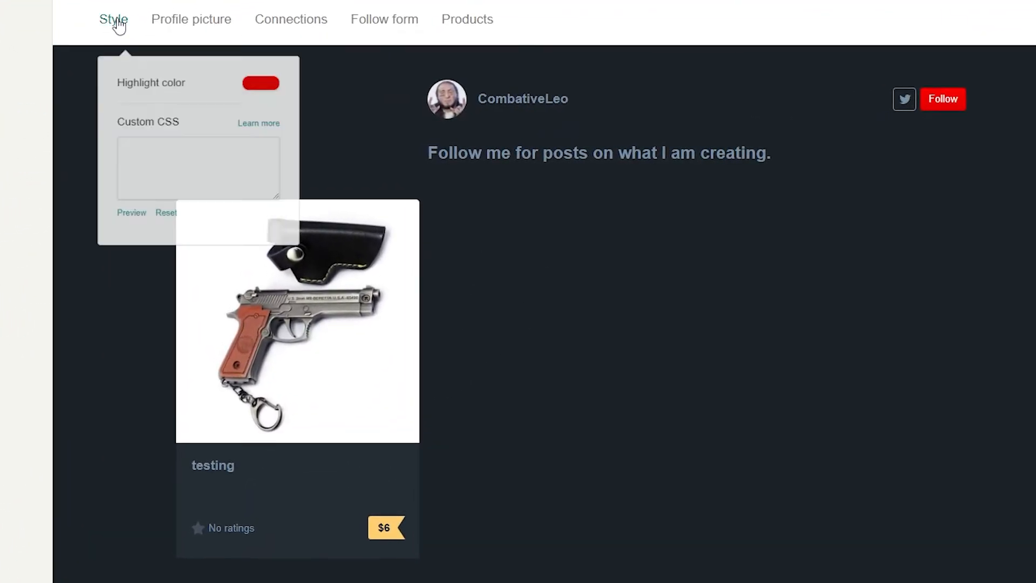
click(273, 95)
drag(323, 223, 359, 227)
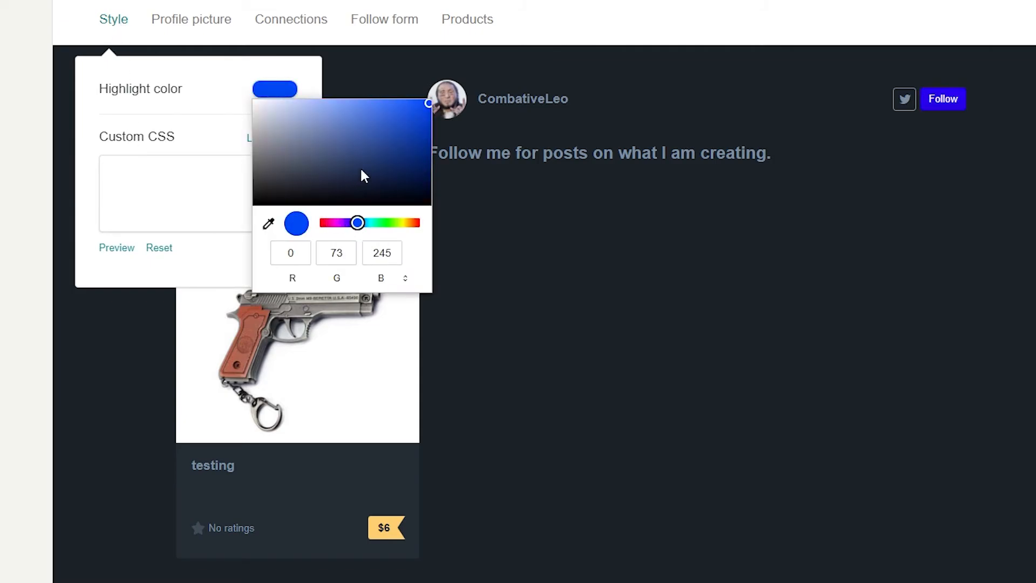
drag(359, 167, 430, 102)
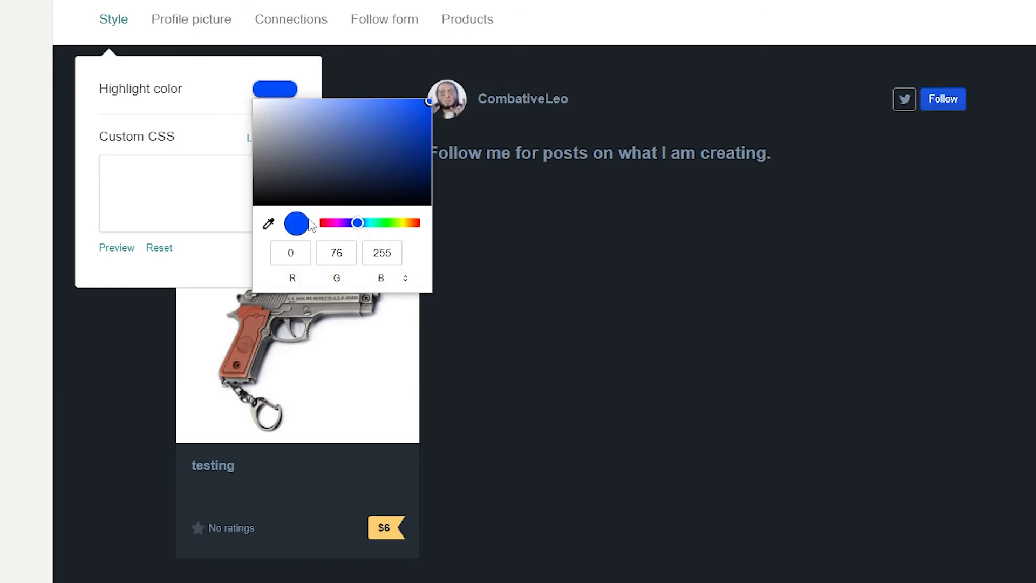
click(176, 136)
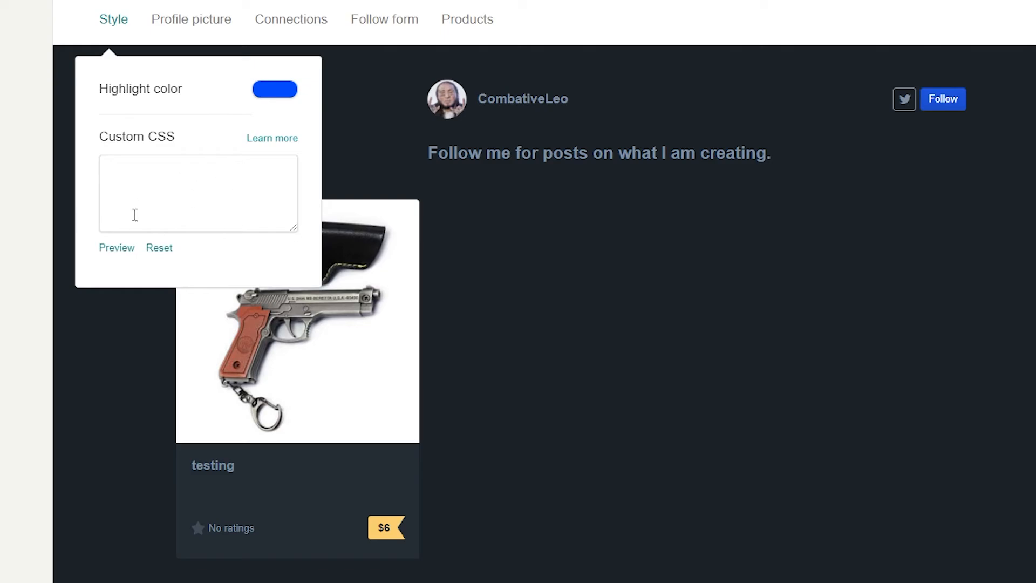
- Review the profile's picture sources, social connections, and follow page and embed options
click(178, 36)
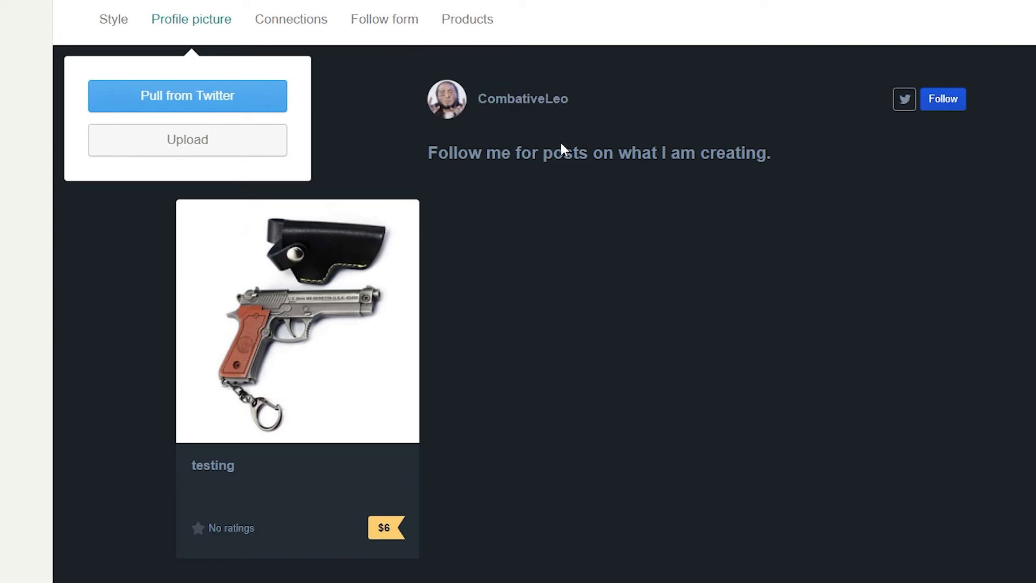
click(296, 27)
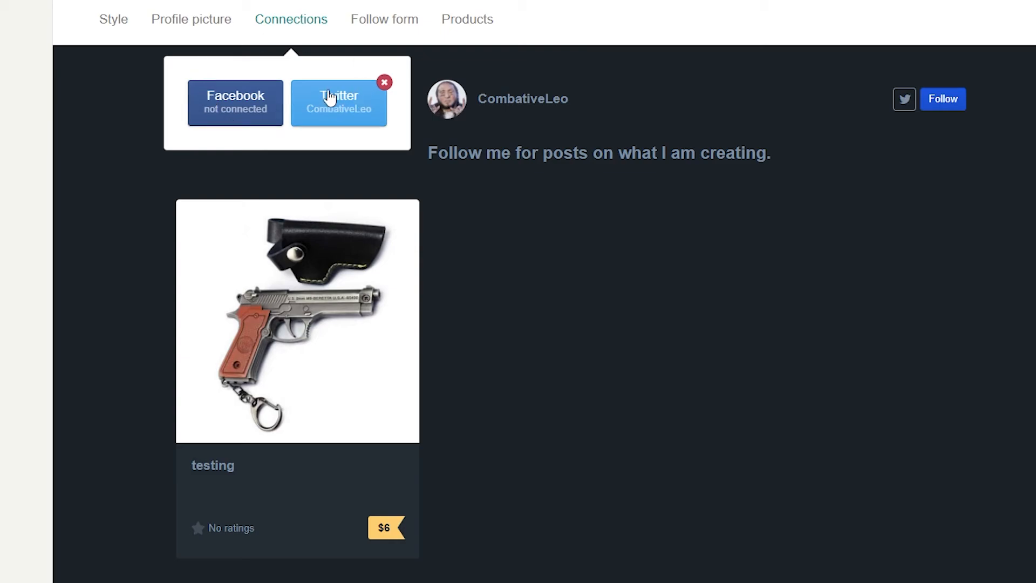
click(387, 26)
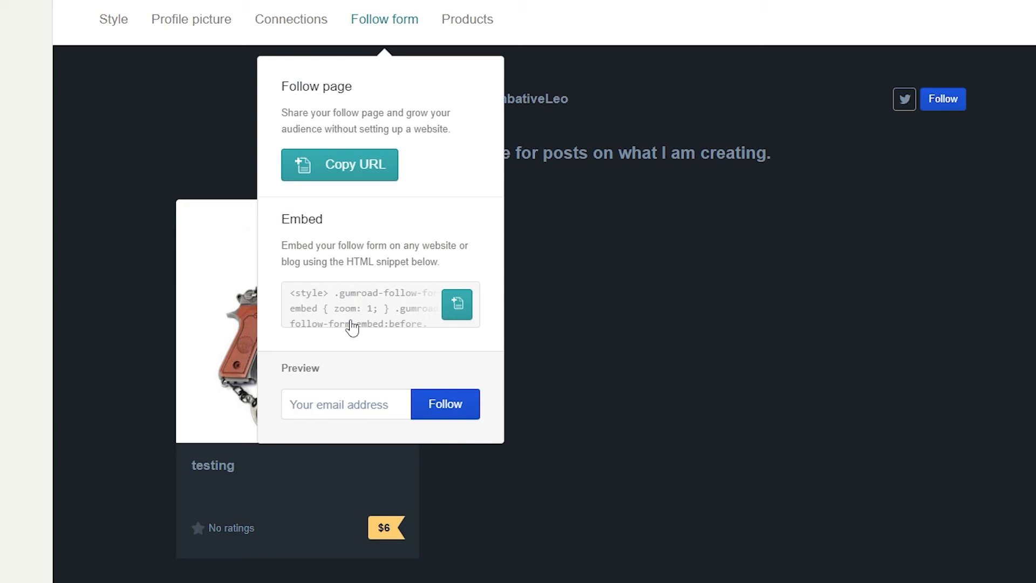
- Set the default sort order of the profile's products to Featured and save the profile changes
click(465, 36)
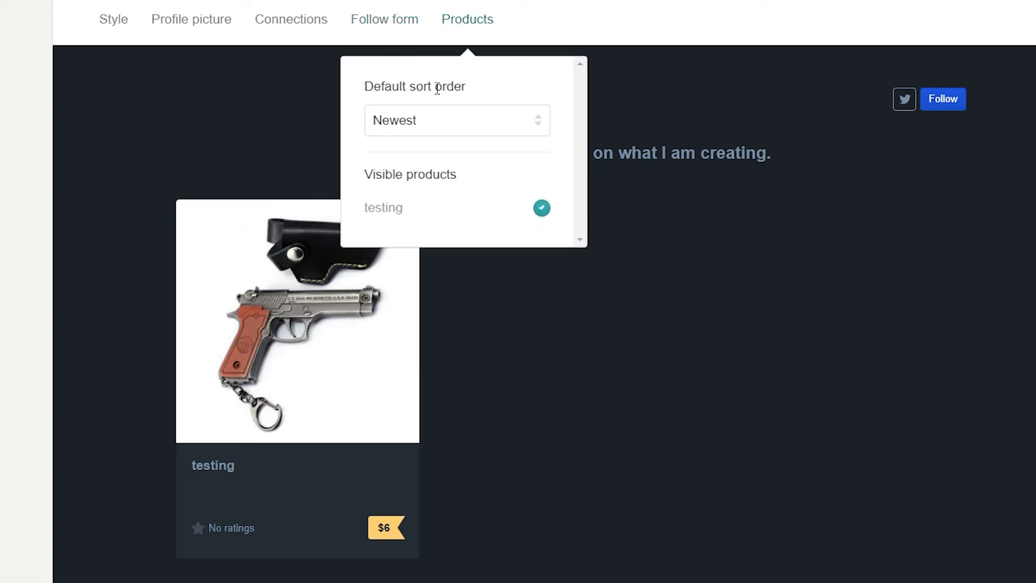
click(442, 133)
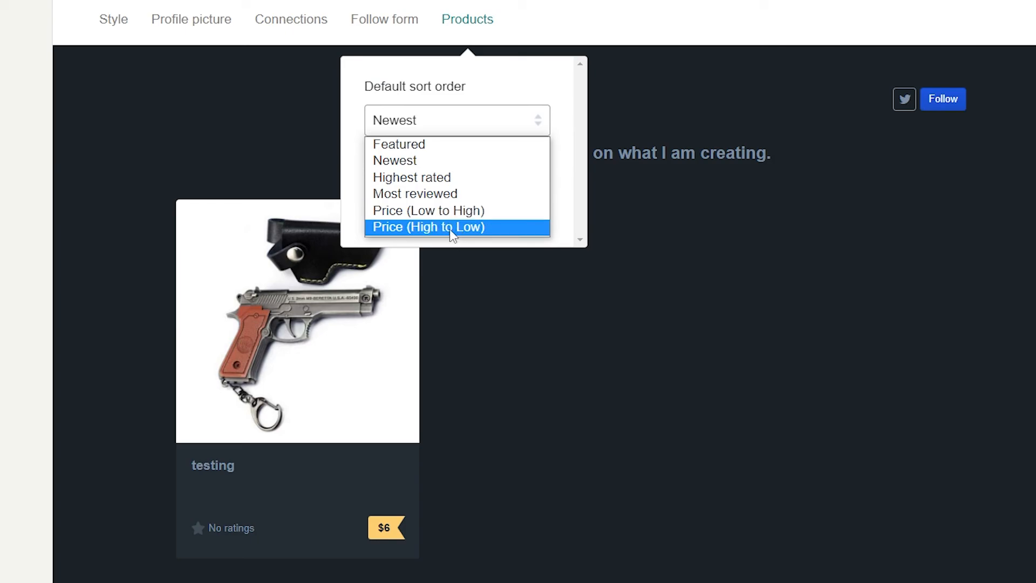
click(485, 106)
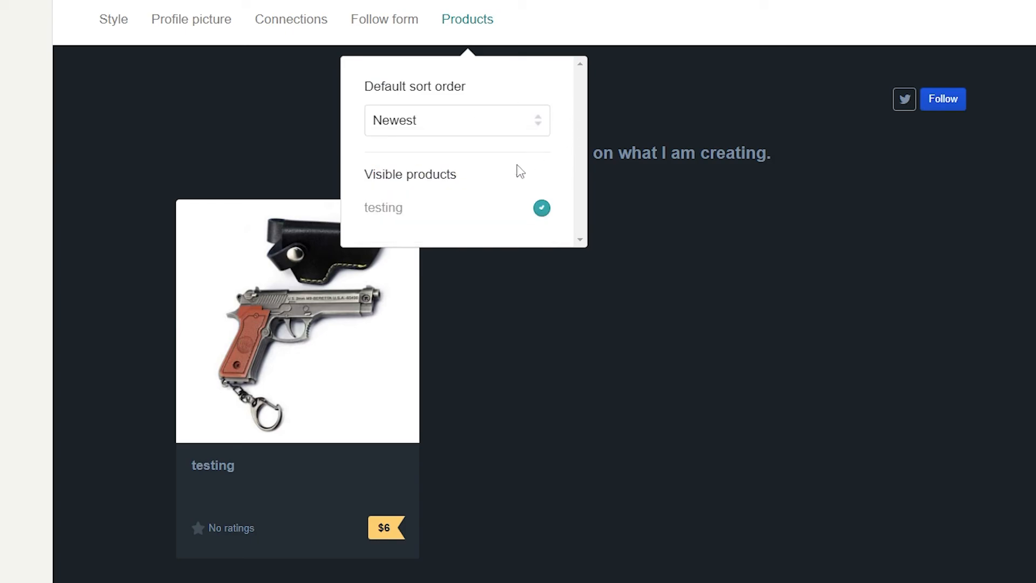
click(474, 129)
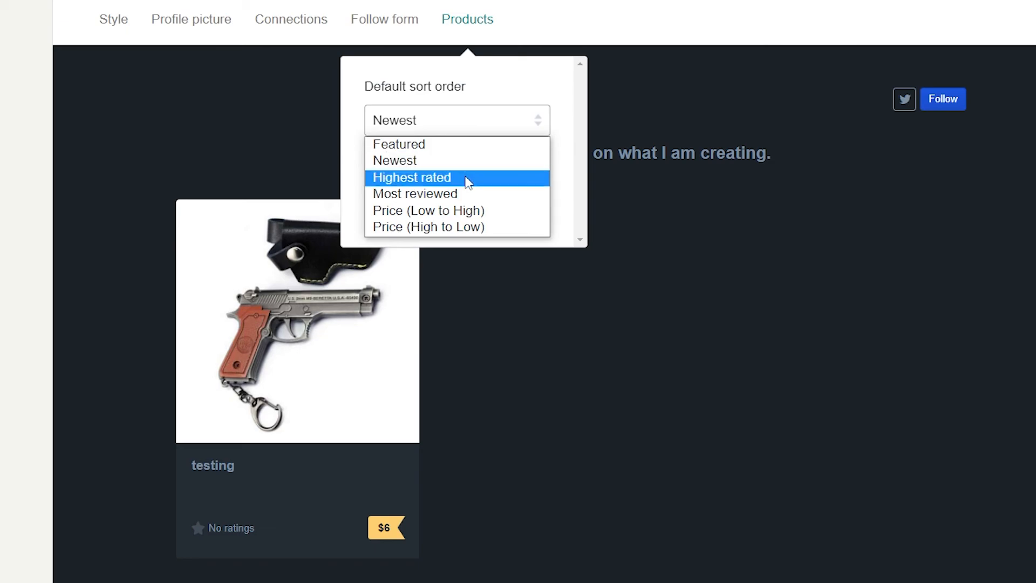
click(463, 144)
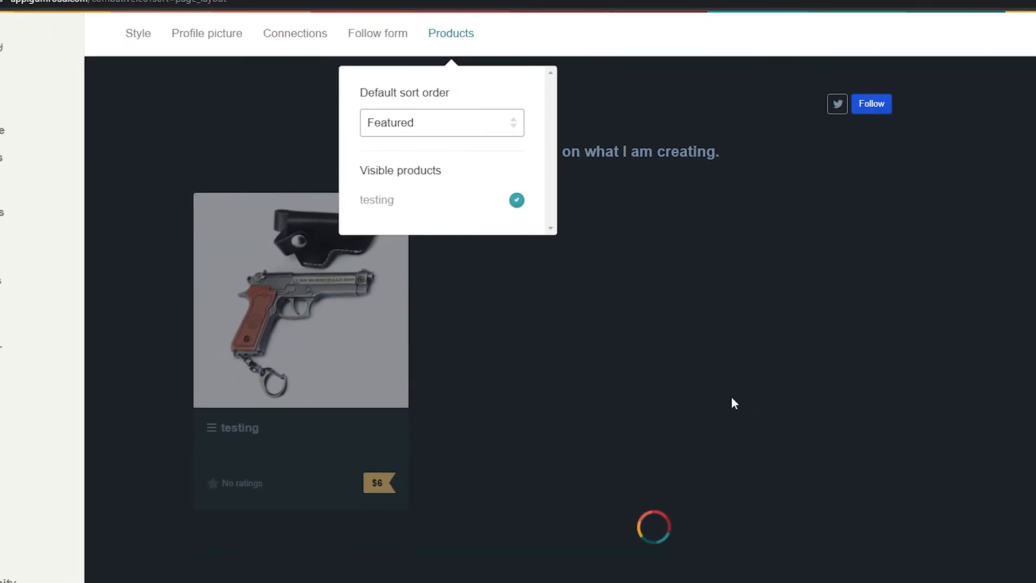
click(561, 324)
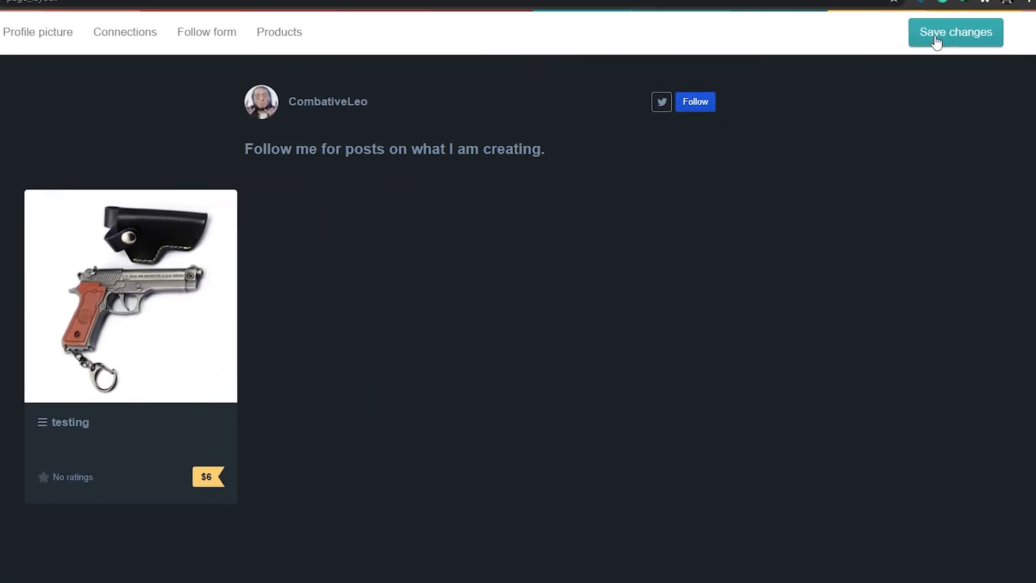
click(929, 27)
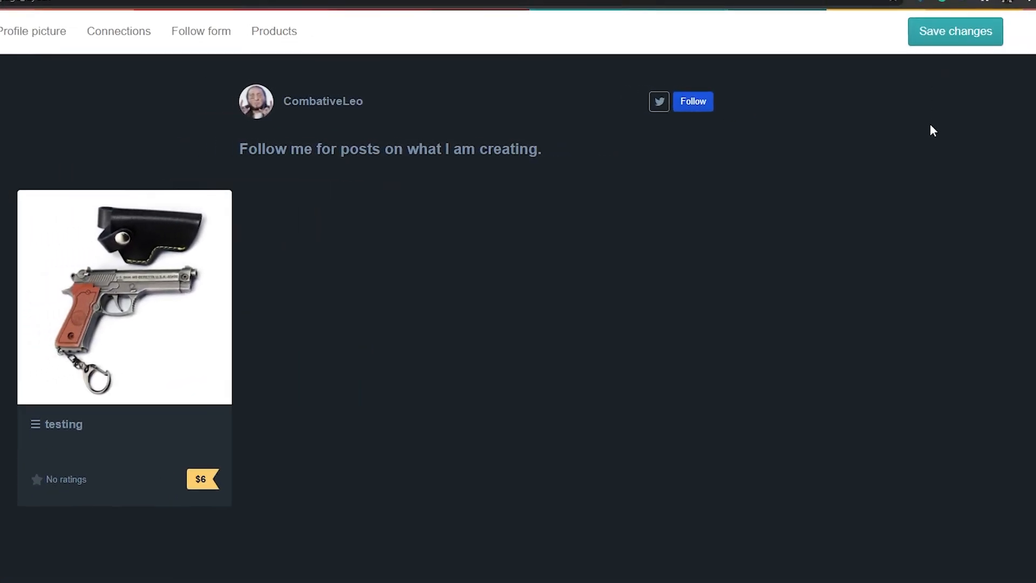